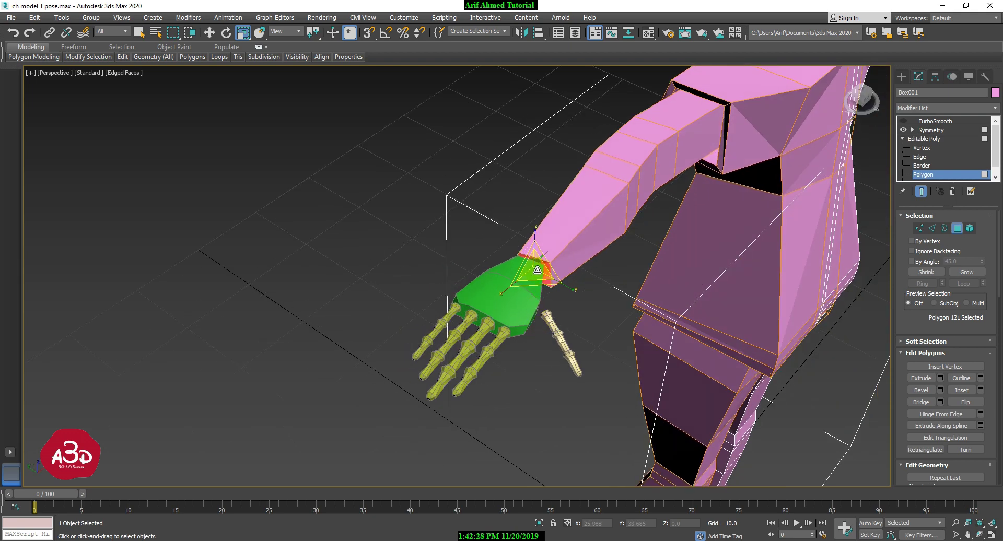
Step: Extrude the wrist end polygon partway over the palm and make the body mesh see-through
right_click(537, 270)
click(514, 286)
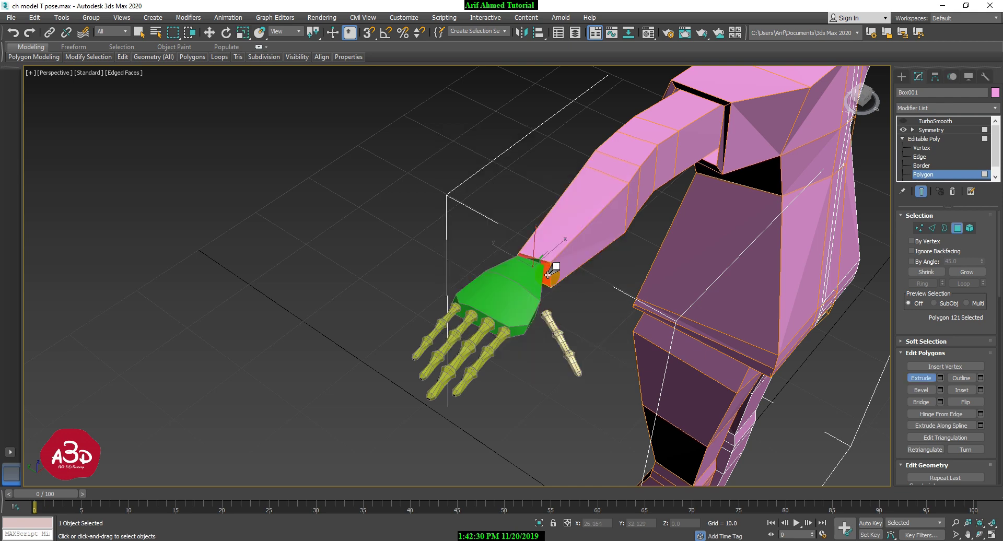
drag(548, 274, 552, 262)
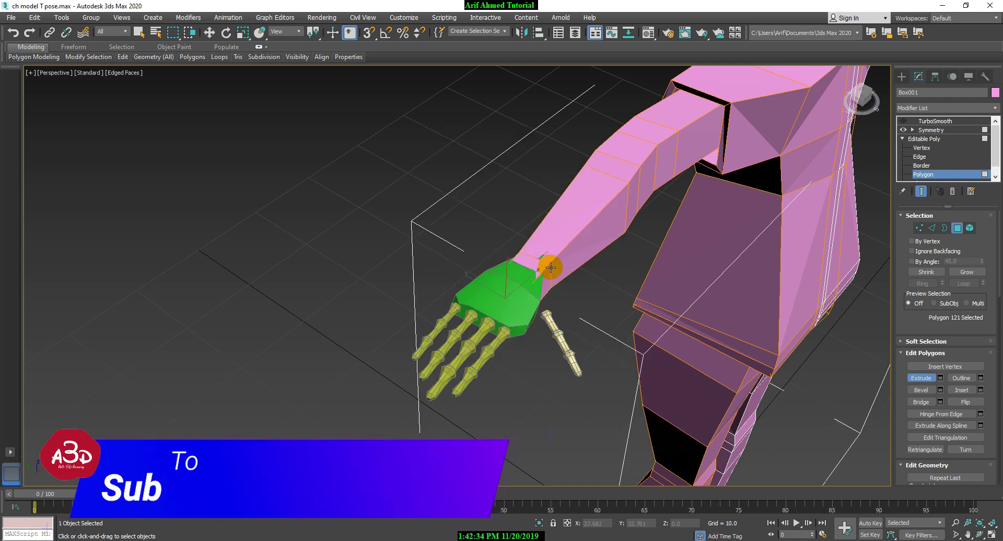
key(alt+x)
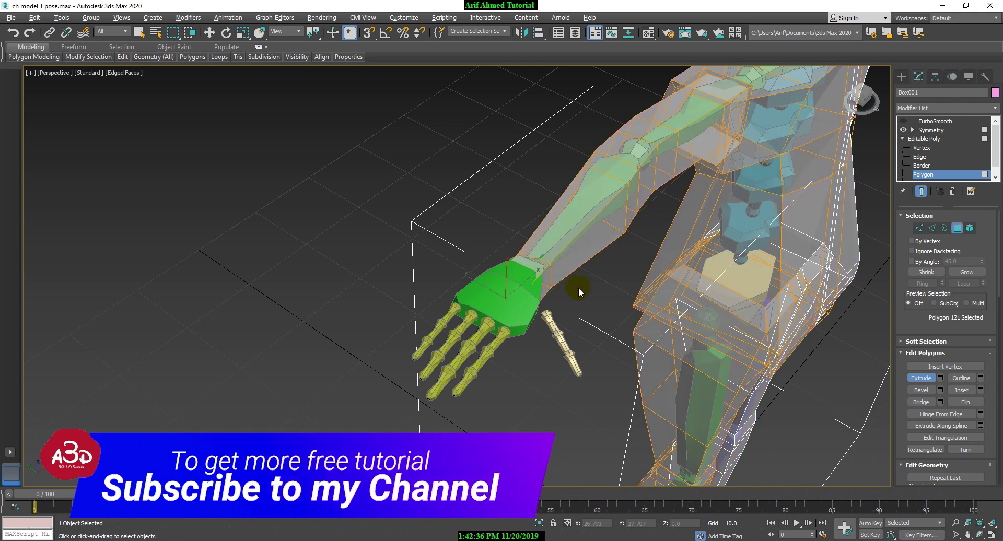
Step: Scale the extruded end face wider and taller so it surrounds the palm bone
key(r)
click(541, 318)
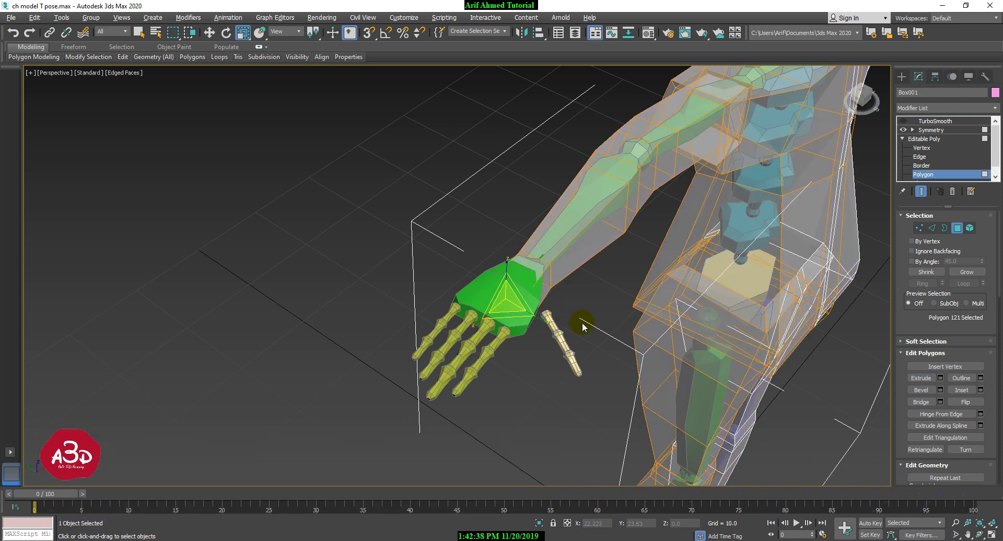
drag(540, 319, 556, 329)
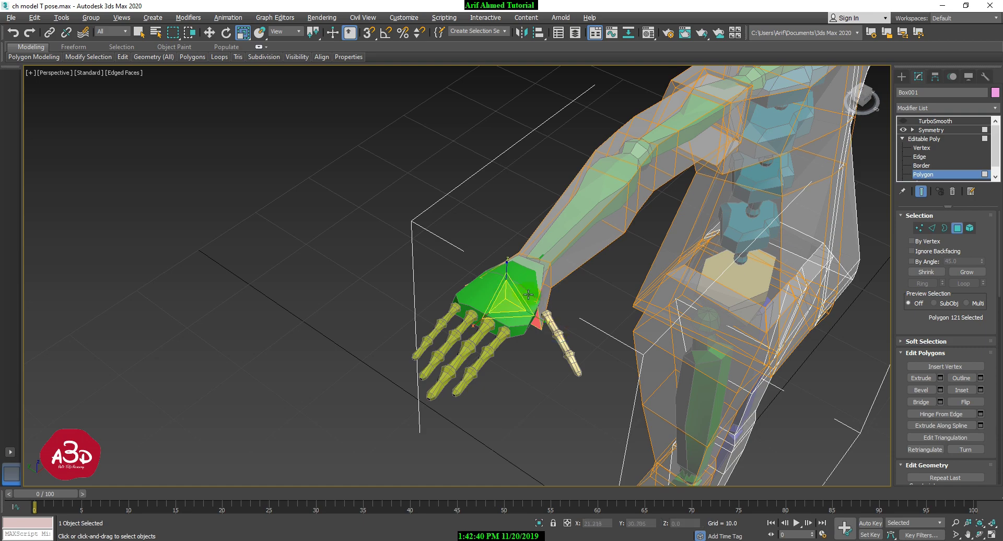
mouse_move(508, 266)
mouse_down()
mouse_move(510, 247)
mouse_move(511, 259)
mouse_up()
alt+middle_drag(510, 260, 587, 282)
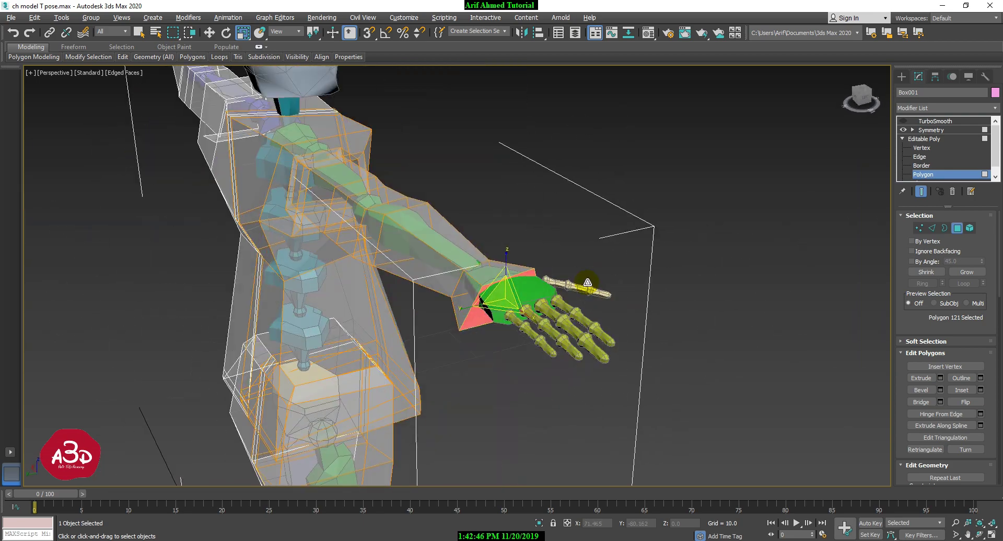
Step: Move the lower corner vertex on the little-finger side of the end face inward toward the palm
click(922, 148)
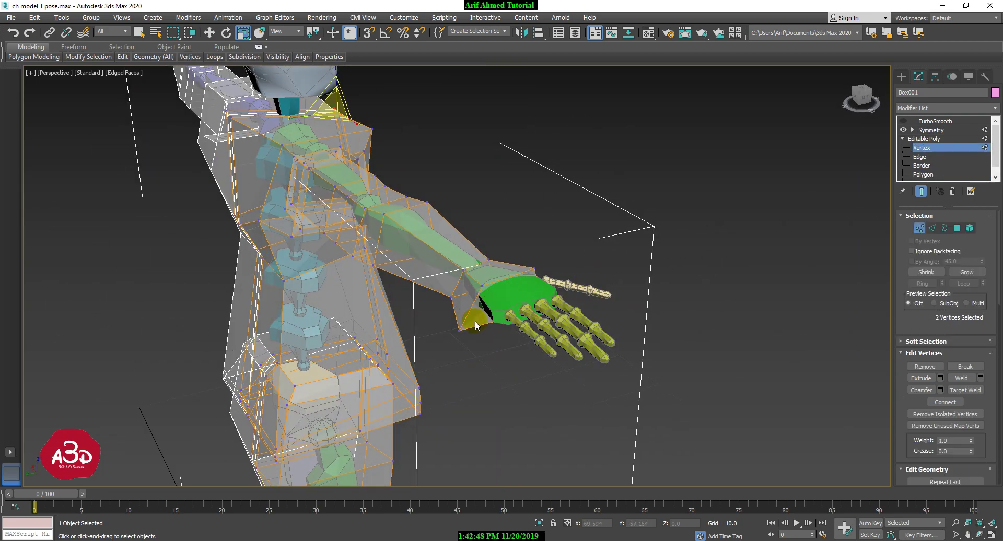
click(459, 330)
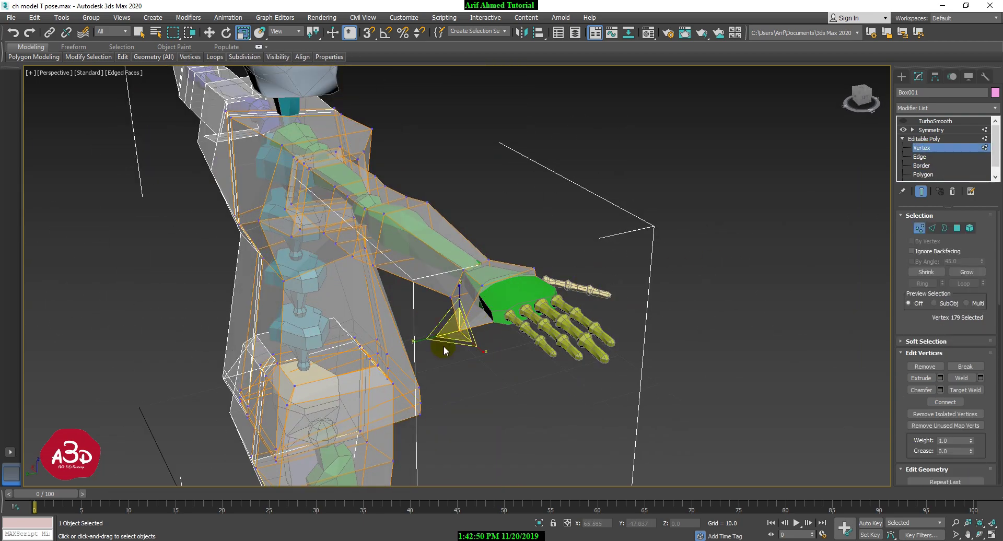
key(w)
drag(442, 345, 457, 340)
alt+middle_drag(457, 340, 408, 272)
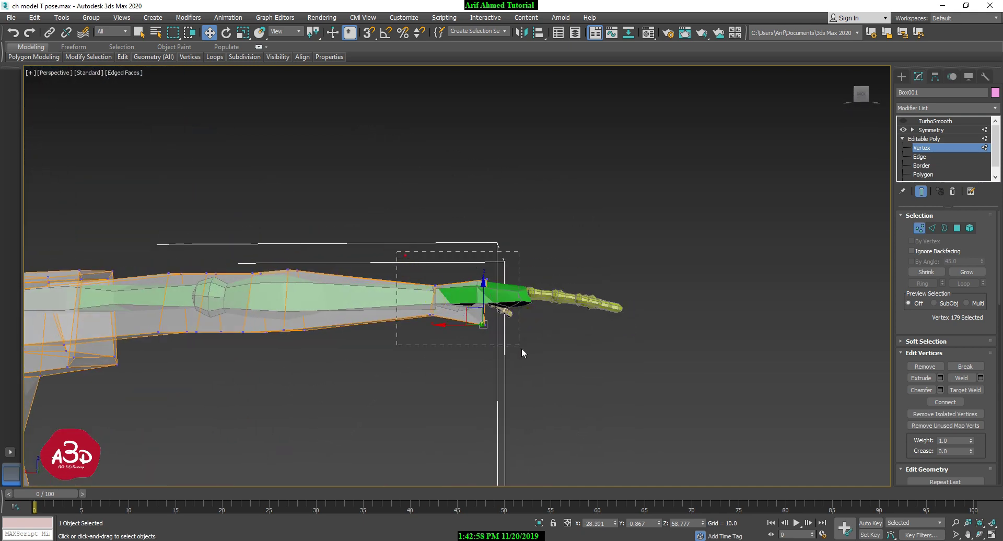
Step: Scale the eight wrist and palm-end vertices vertically to thin the section, and raise them slightly
drag(522, 349, 520, 346)
key(r)
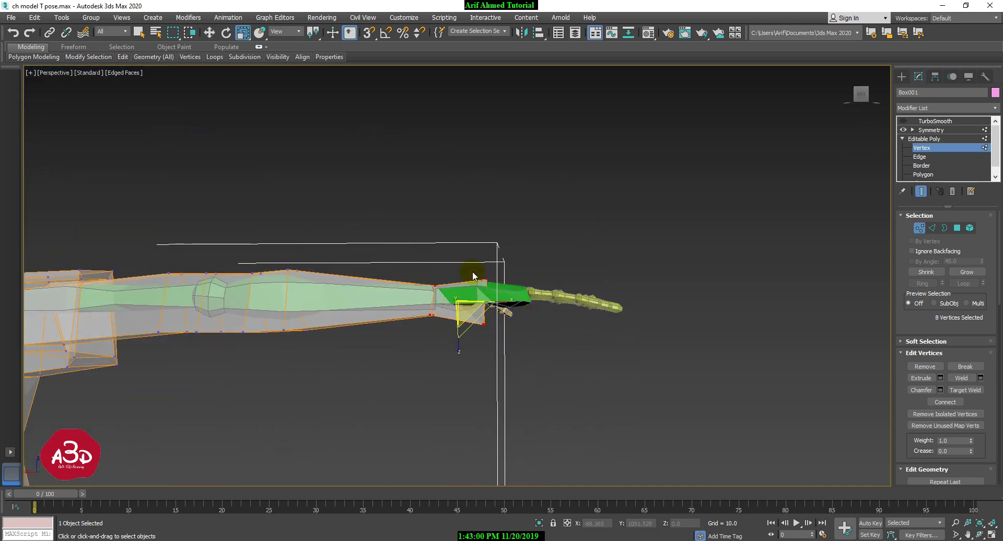
drag(452, 344, 460, 344)
key(w)
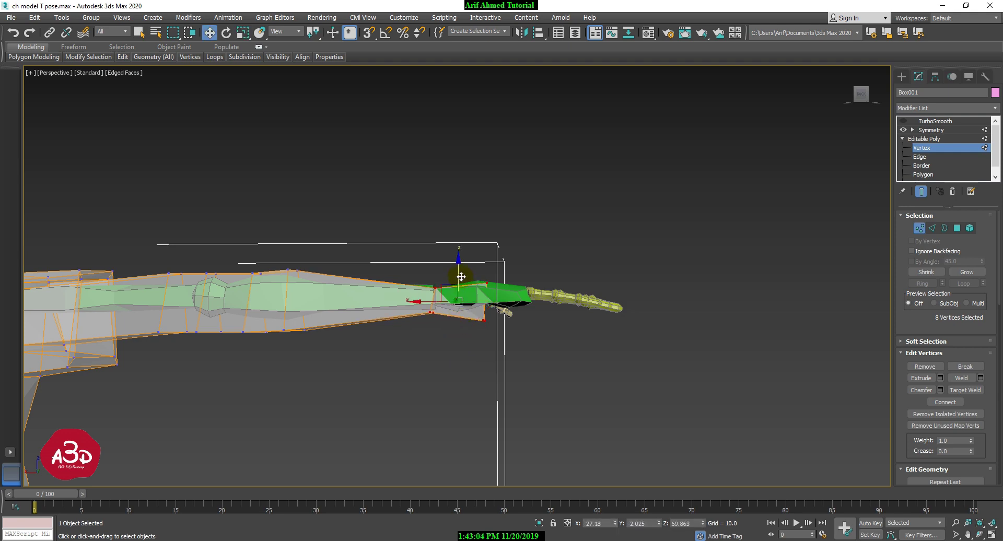
drag(460, 277, 460, 272)
alt+middle_drag(510, 297, 460, 344)
Step: Adjust the individual wrist and palm vertices on the little-finger side outward to fit around the hand bone
click(502, 283)
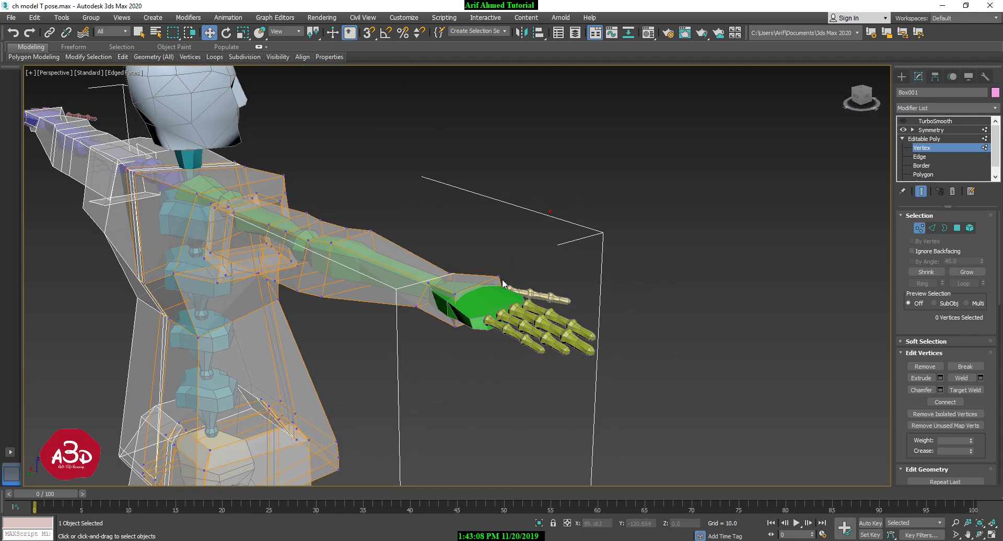
click(428, 285)
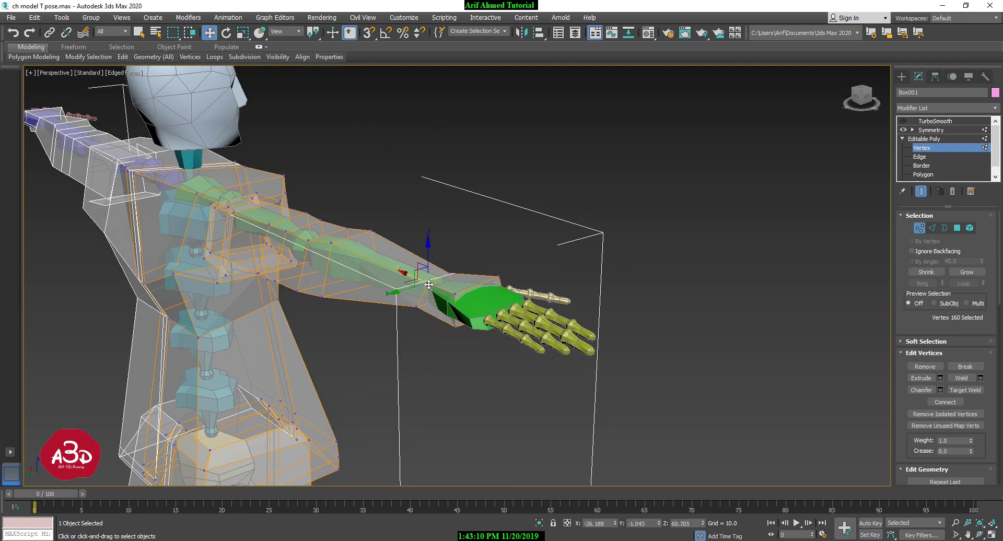
drag(417, 287, 411, 289)
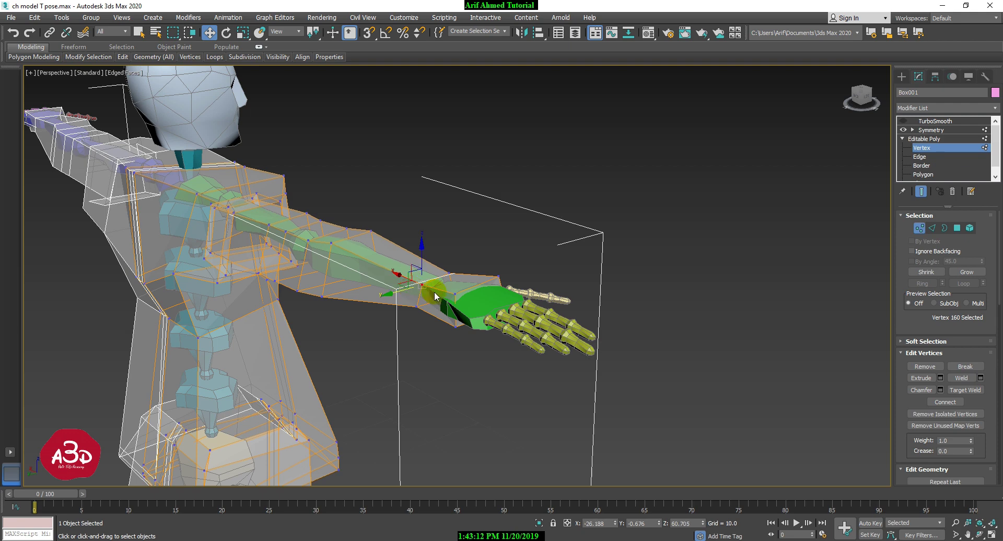
click(455, 294)
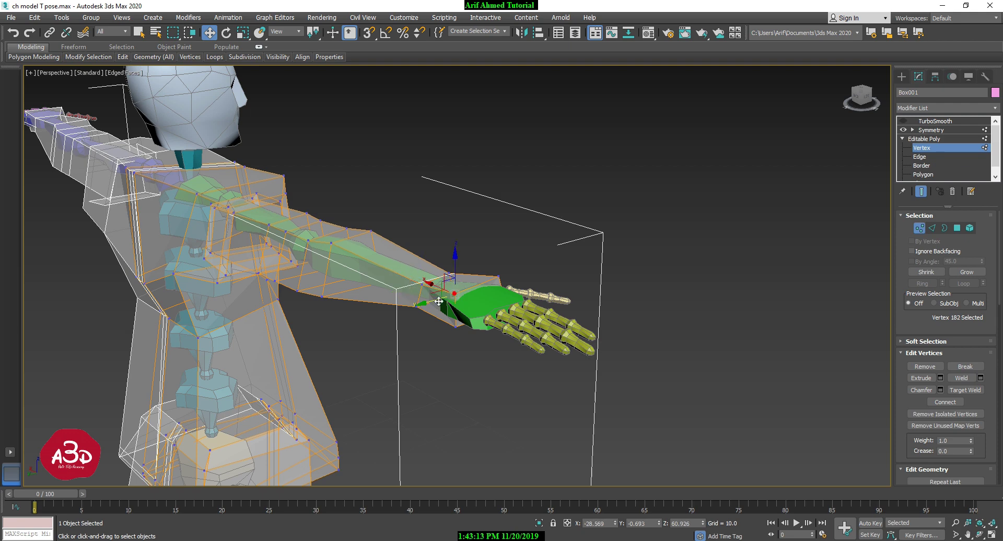
click(455, 327)
drag(439, 330, 431, 338)
mouse_move(491, 339)
alt+middle_down()
mouse_move(440, 344)
mouse_move(432, 356)
mouse_move(477, 329)
alt+middle_up()
click(446, 292)
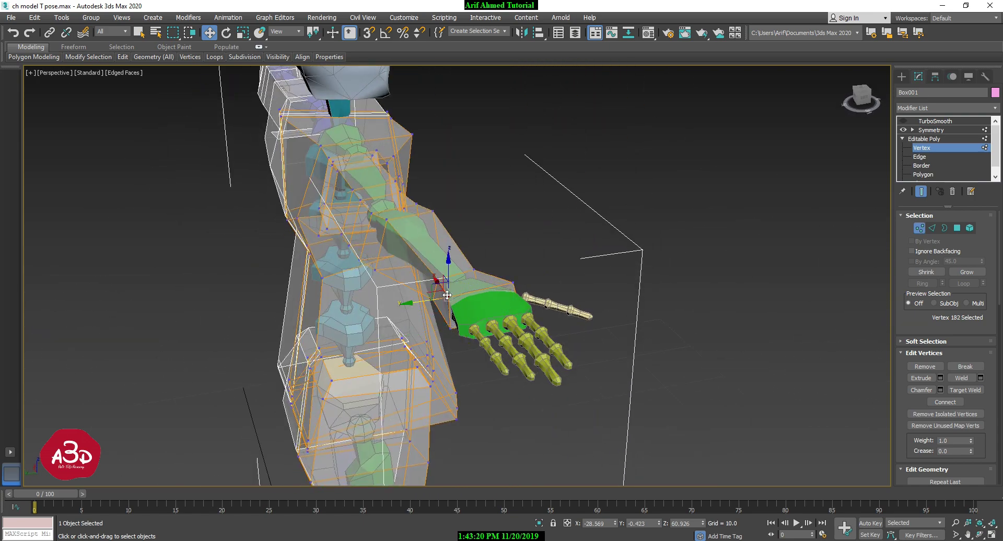
drag(447, 283, 447, 280)
alt+middle_drag(491, 308, 443, 298)
Step: Reposition the upper thumb-side vertex of the end face and pull both thumb-side end vertices back toward the wrist
click(520, 296)
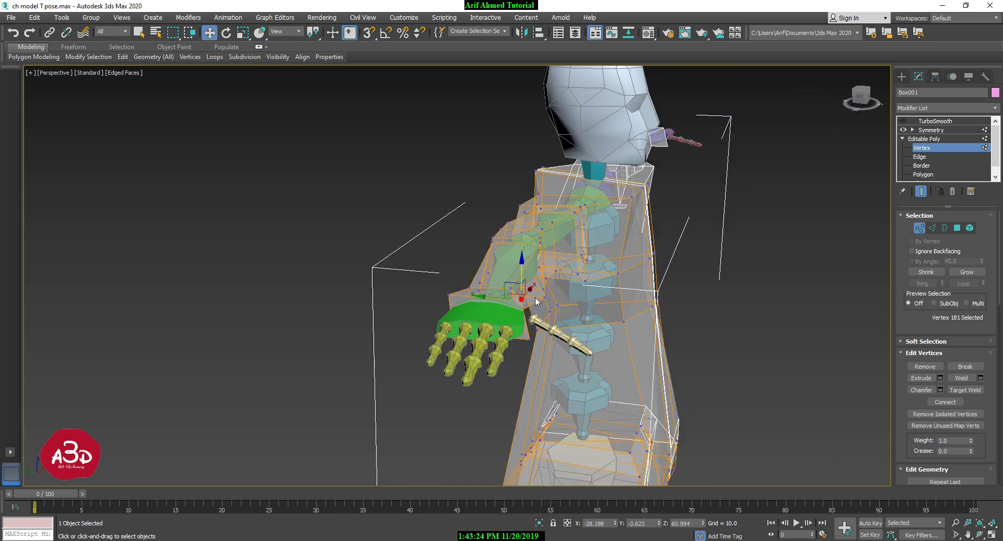
drag(495, 299, 496, 301)
alt+middle_drag(497, 301, 441, 370)
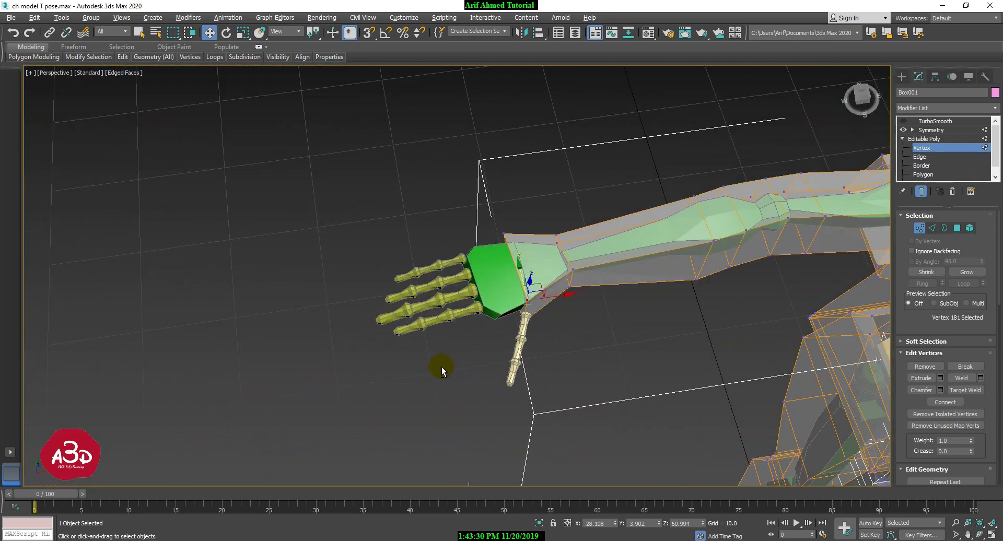
drag(546, 296, 543, 296)
mouse_move(535, 316)
alt+middle_down()
mouse_move(542, 336)
mouse_move(530, 298)
mouse_move(513, 318)
mouse_move(569, 377)
mouse_move(575, 364)
mouse_move(534, 309)
alt+middle_up()
click(523, 339)
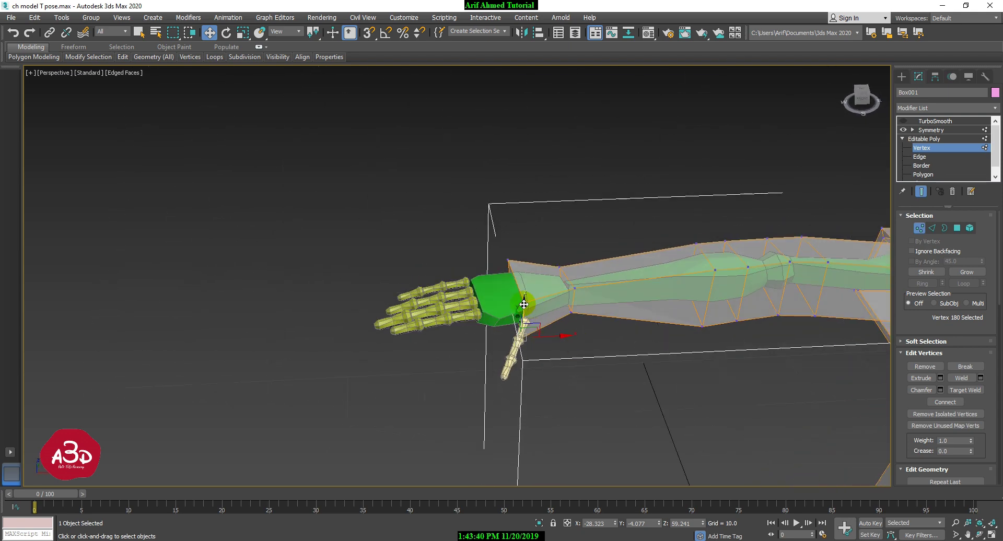
ctrl+click(525, 302)
drag(541, 319, 552, 319)
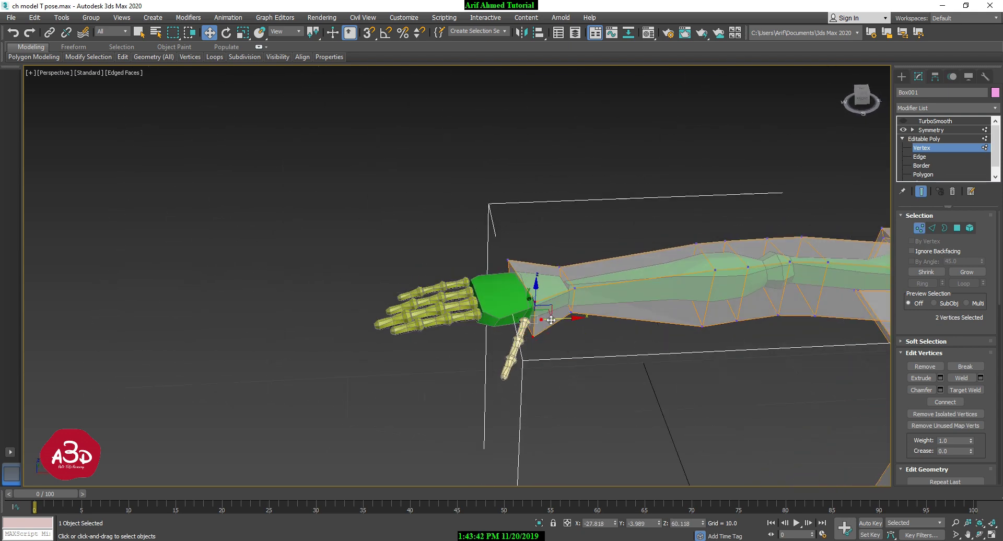
Step: Extrude the end polygon across the palm as far as the base of the fingers
click(923, 175)
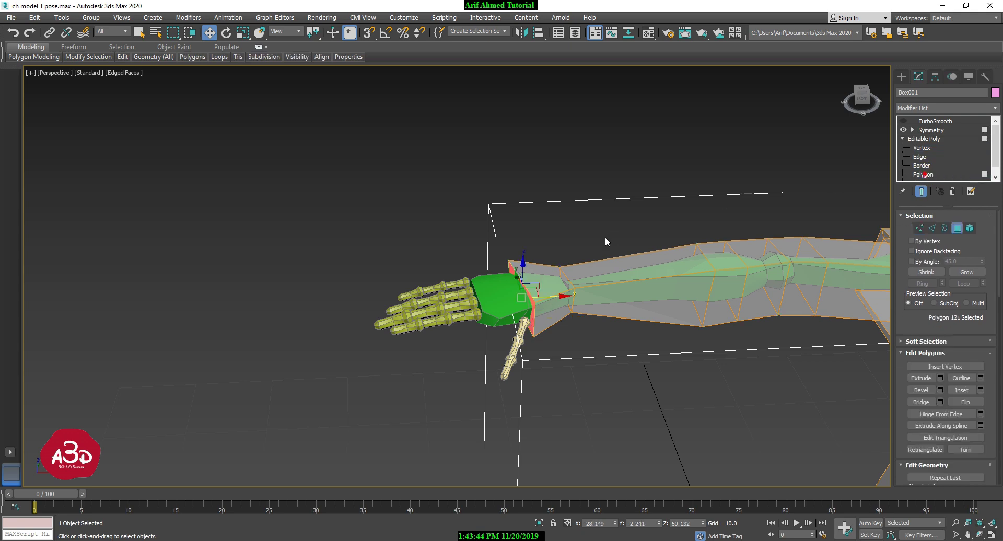
click(515, 307)
right_click(519, 303)
click(512, 319)
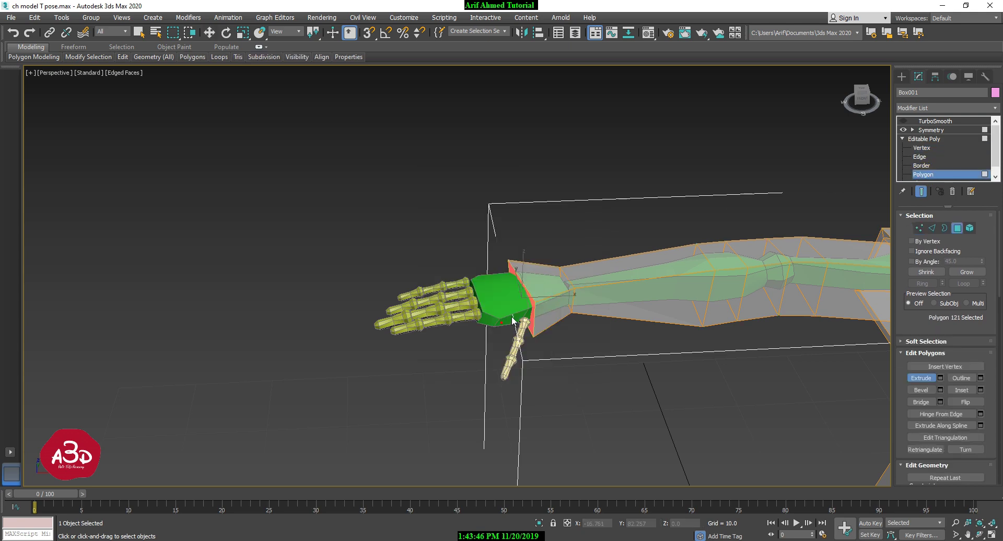
drag(528, 316, 508, 304)
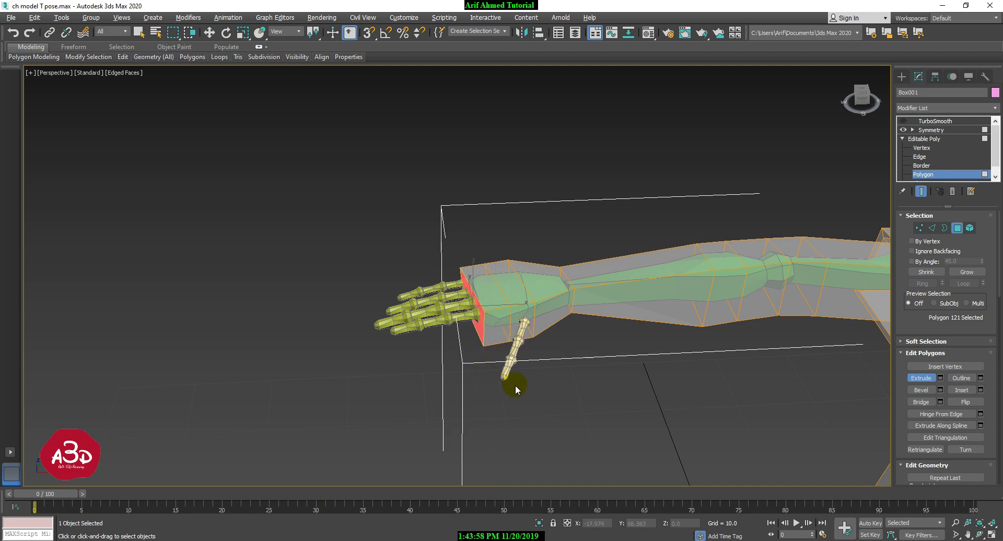
Step: Shift the front palm face sideways and scale it to fit around the finger bases
alt+middle_drag(516, 385, 629, 397)
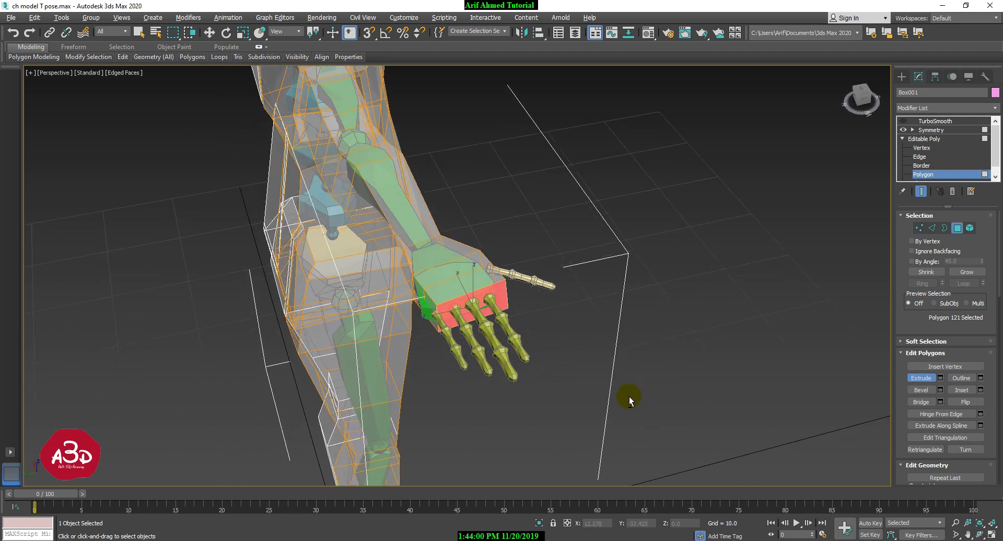
key(w)
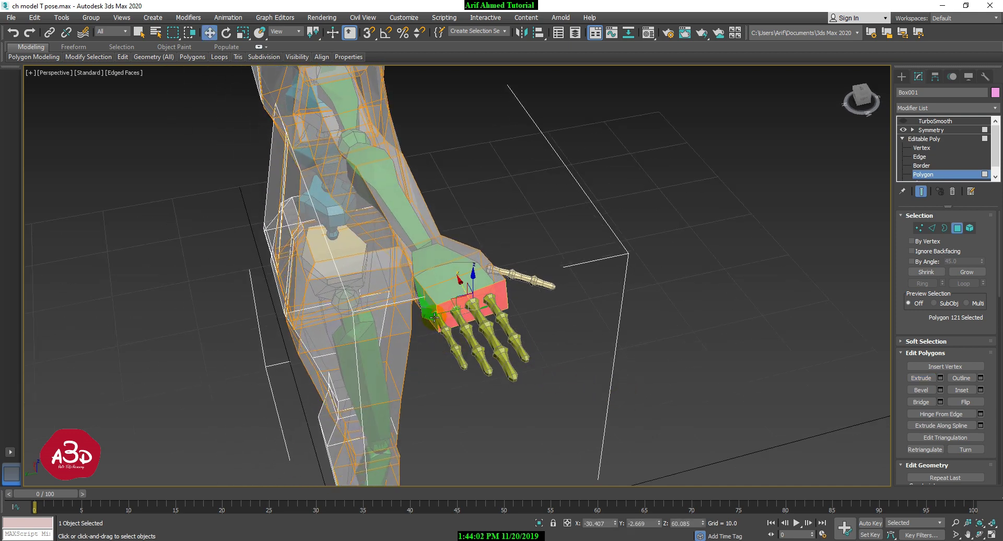
drag(429, 317, 433, 318)
alt+middle_drag(451, 346, 467, 347)
key(r)
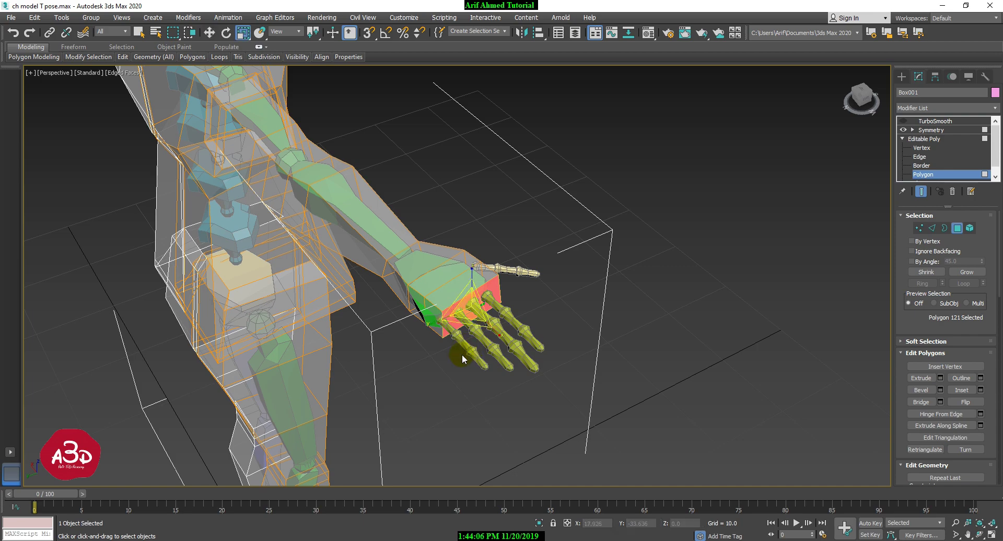
drag(425, 331, 426, 325)
alt+middle_drag(425, 325, 574, 326)
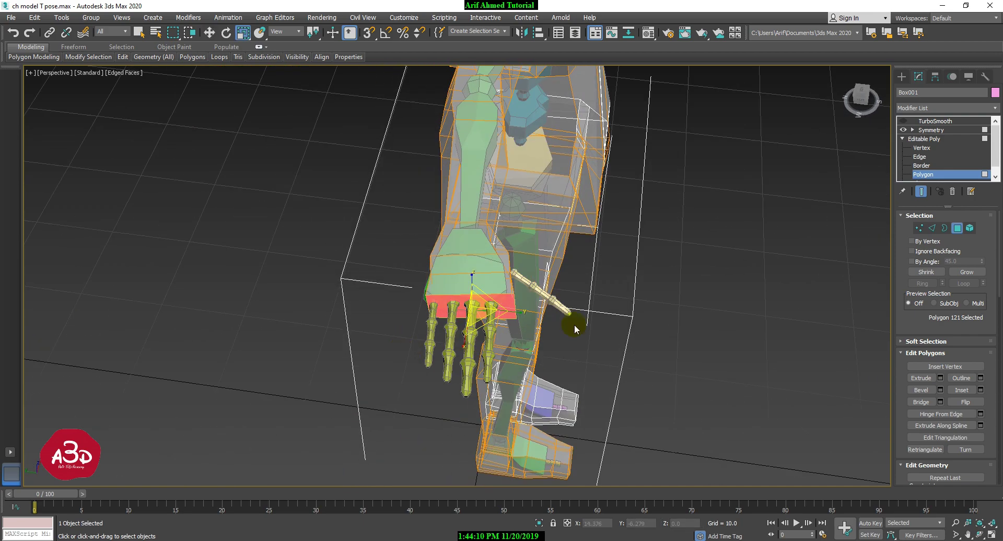
Step: Move the six thumb-side vertices of the hand inward, closer to the palm bone
click(922, 148)
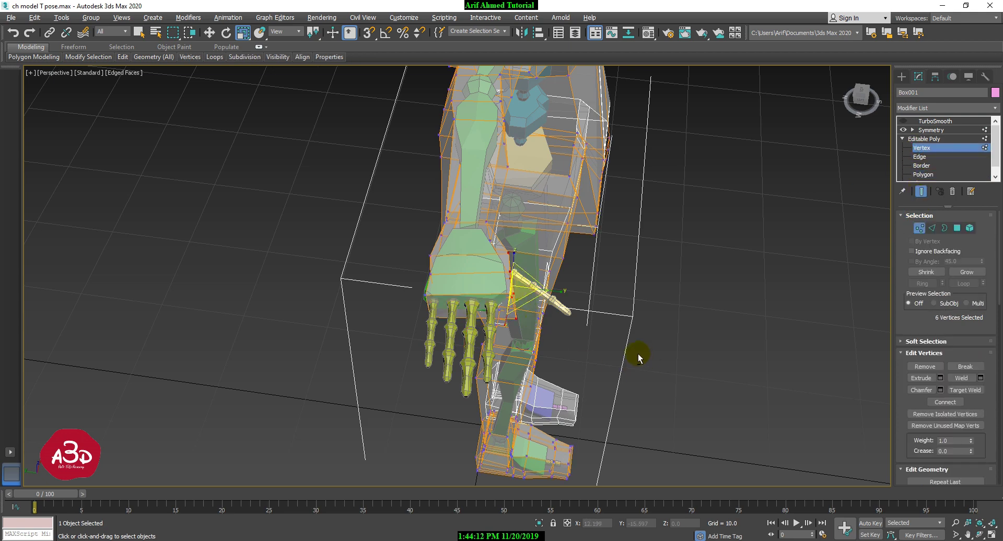
alt+middle_drag(639, 351, 667, 381)
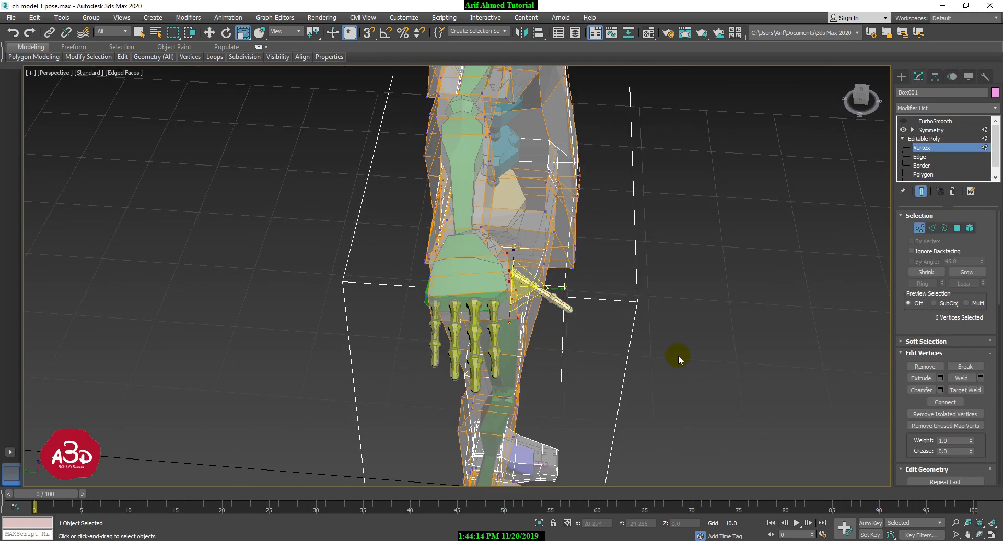
key(w)
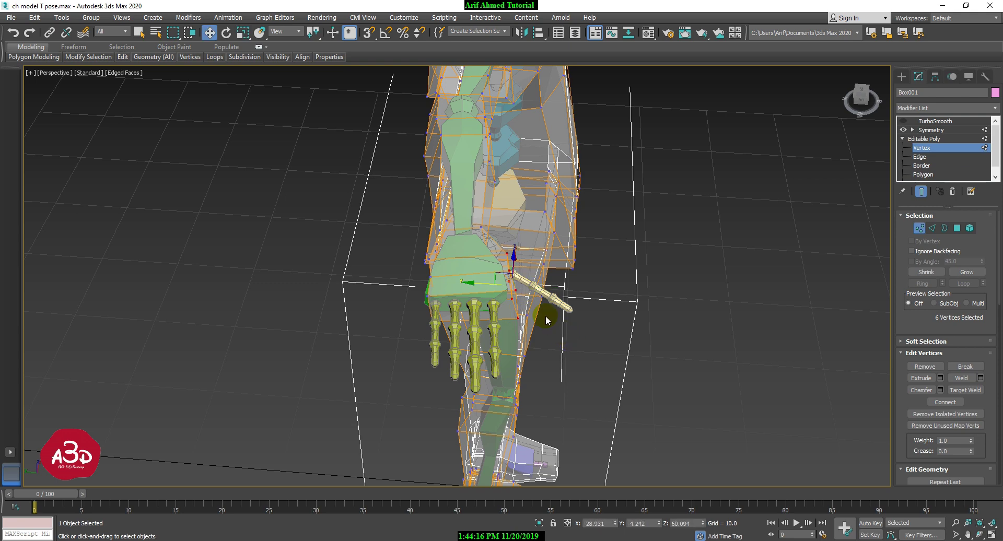
drag(487, 286, 483, 286)
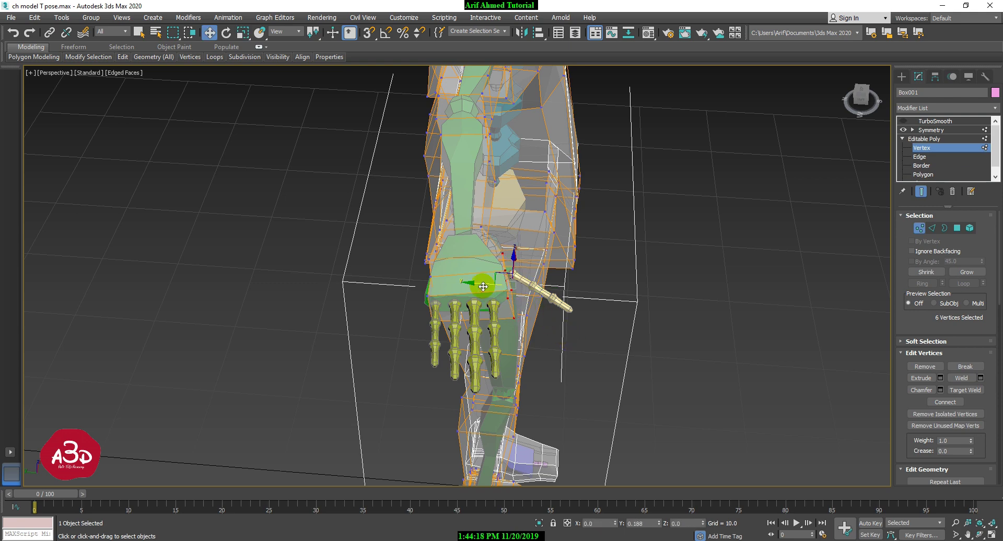
Step: Raise the two thumb-side vertices of the front palm face slightly and clear the vertex selection
click(516, 318)
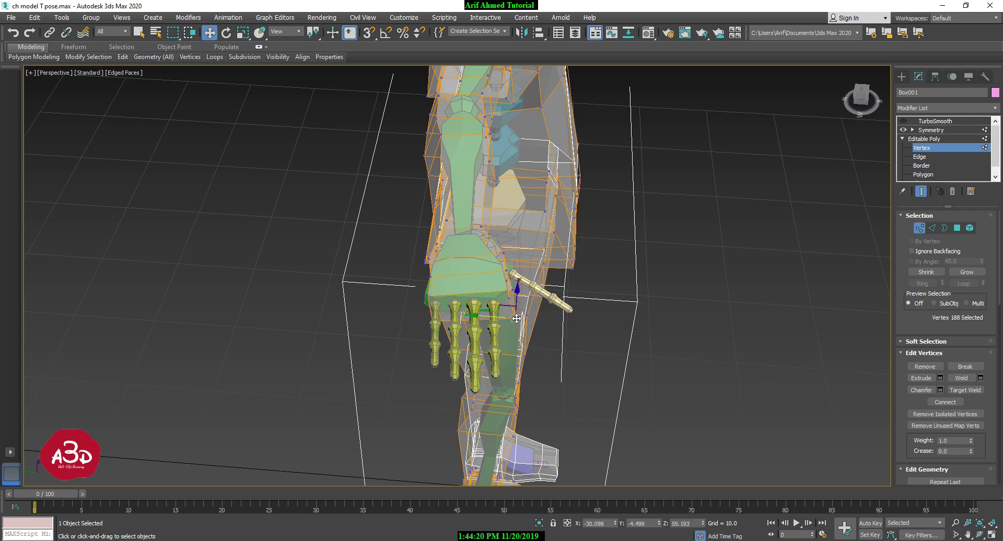
ctrl+click(512, 299)
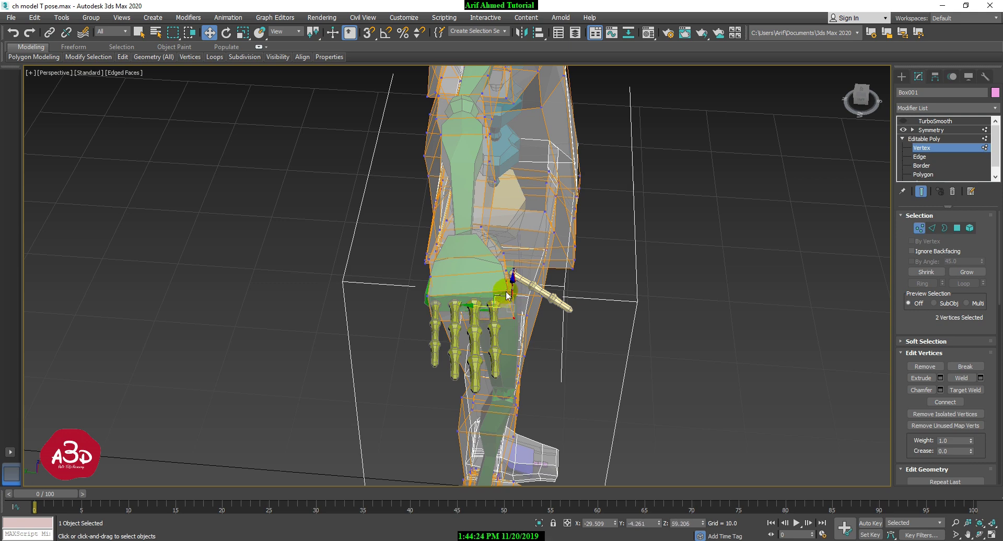
drag(513, 285, 514, 281)
click(787, 365)
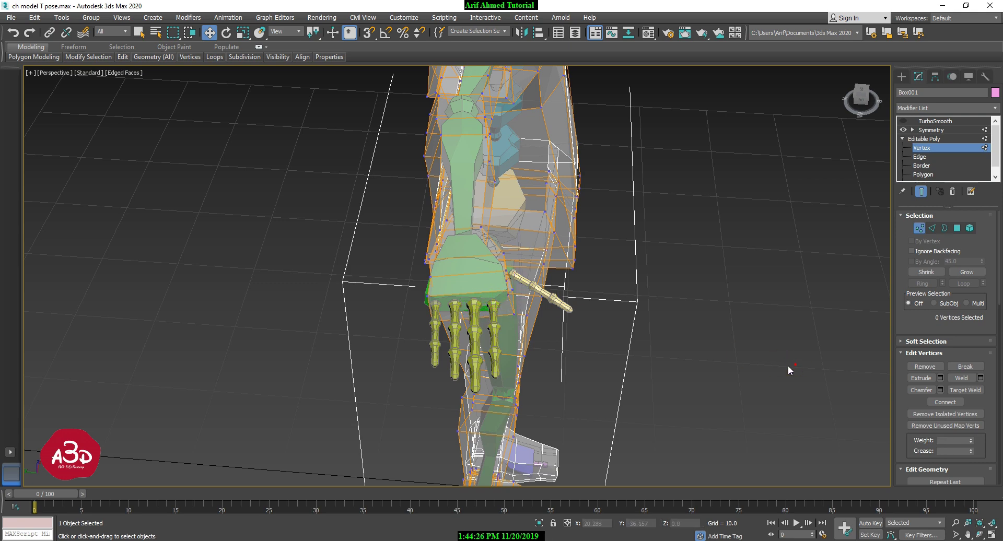
alt+middle_drag(788, 365, 649, 356)
middle_drag(439, 345, 567, 358)
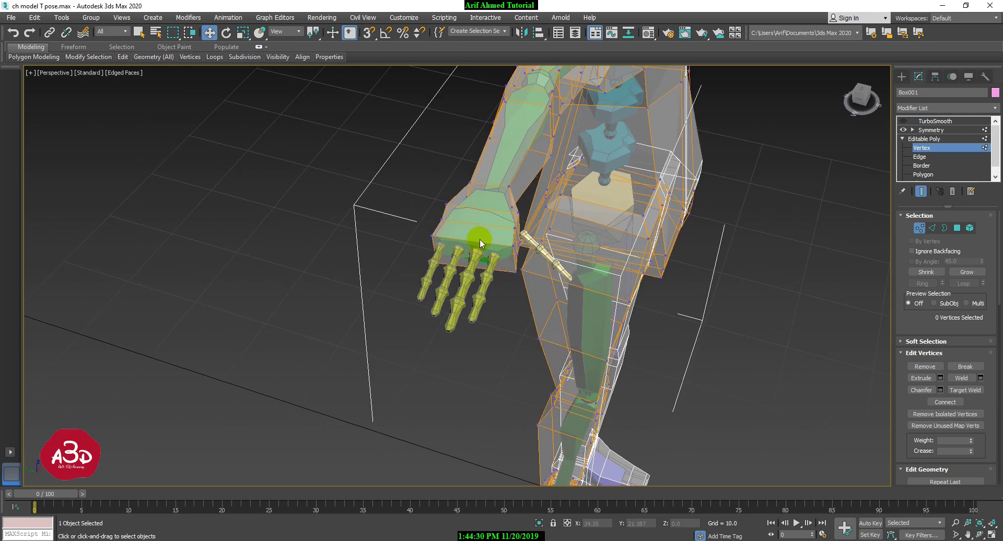
Step: Cut a lengthwise edge line over the upper side of the hand mesh, from the wrist to the finger bases
alt+middle_drag(489, 273, 424, 293)
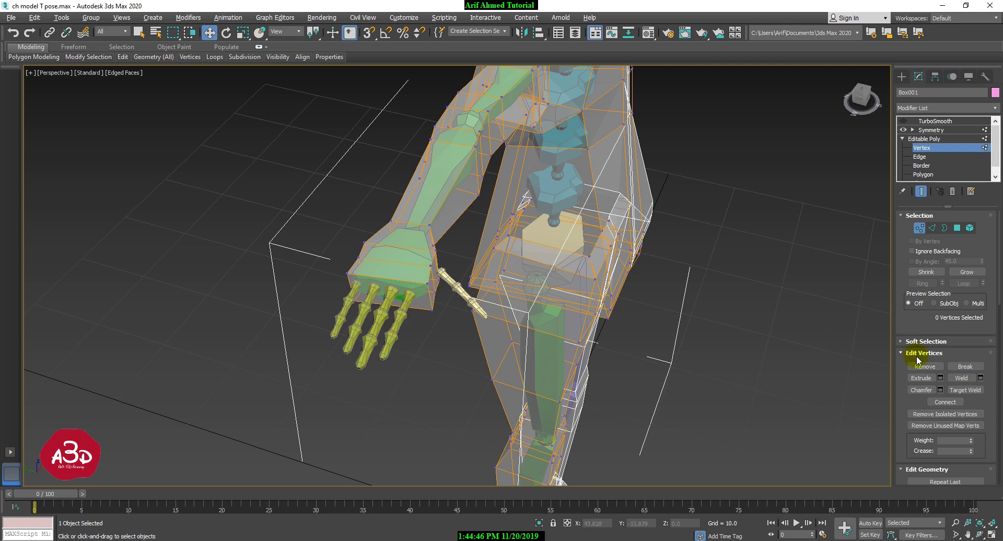
scroll(903, 397, down, 5)
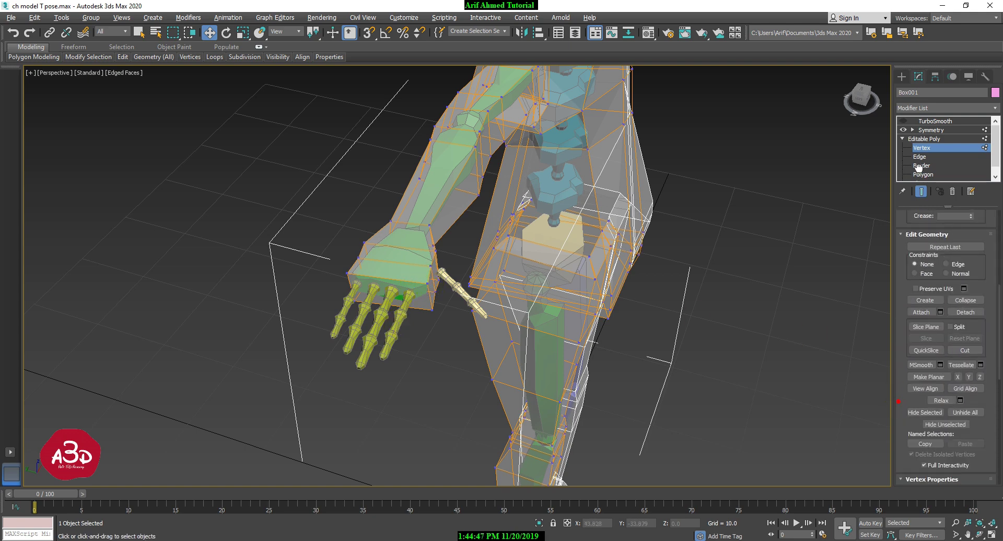
click(964, 347)
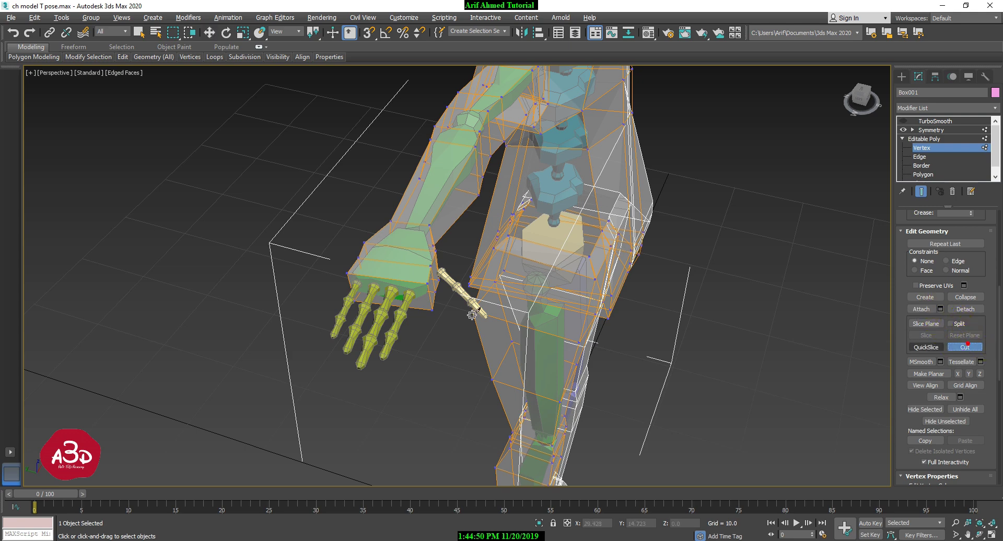
click(419, 287)
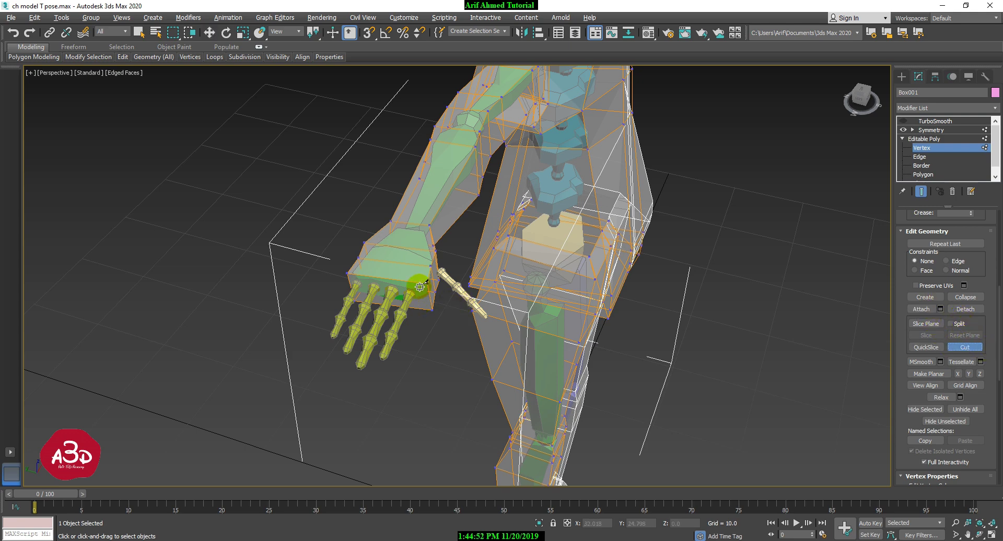
middle_drag(384, 308, 386, 334)
click(412, 258)
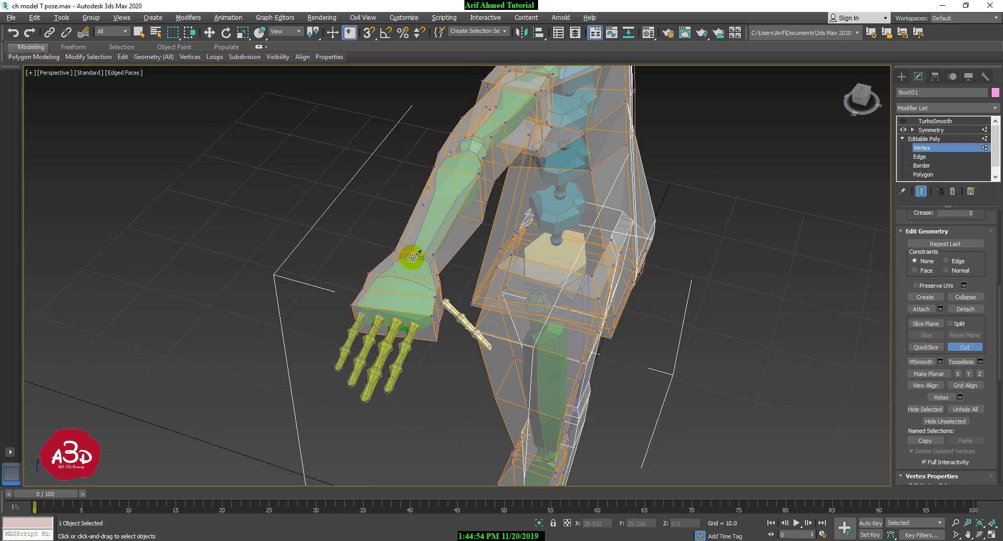
click(393, 330)
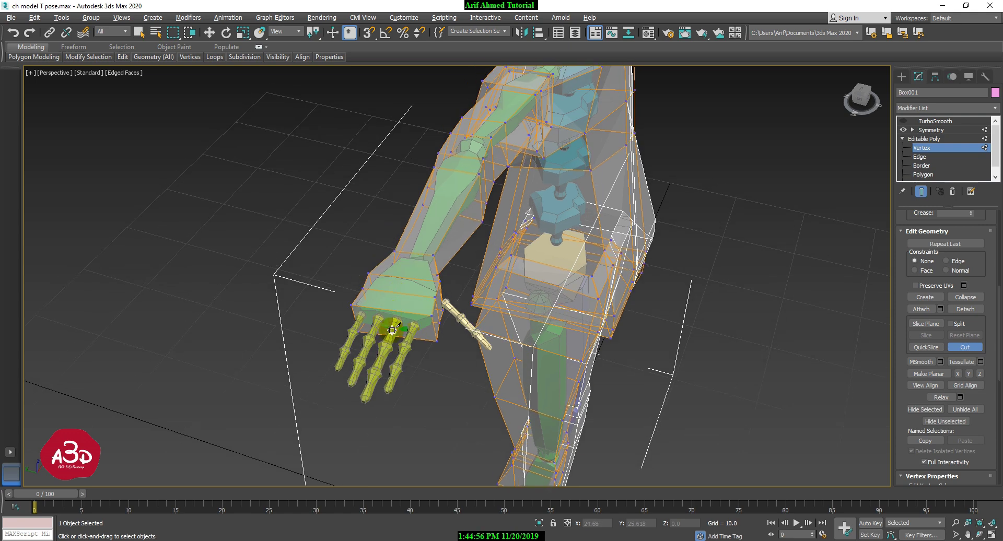
click(433, 254)
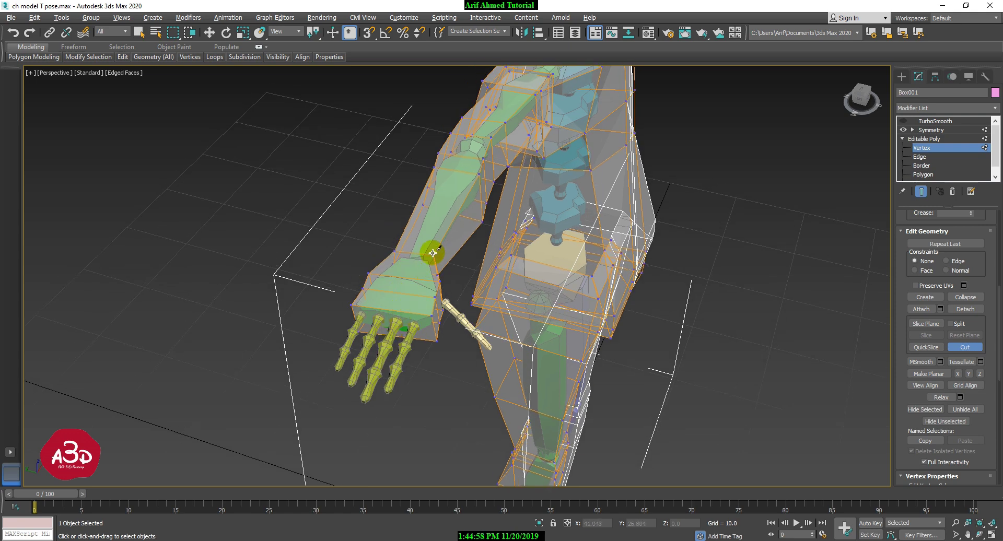
click(403, 280)
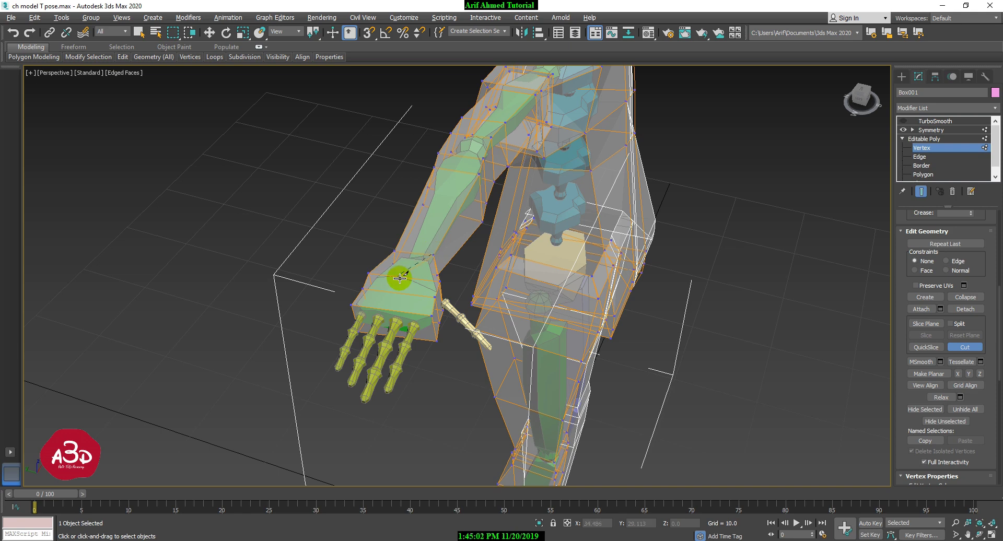
click(401, 277)
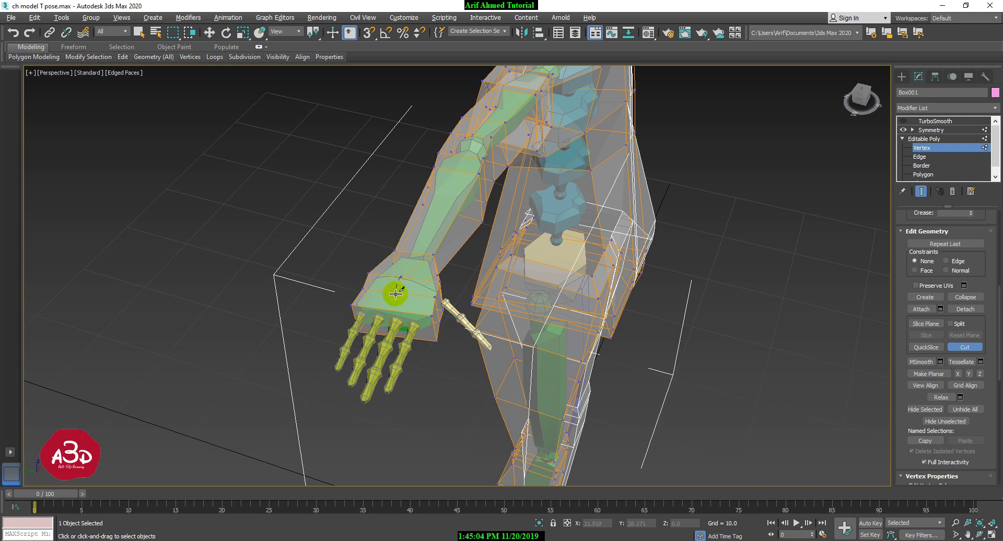
click(390, 309)
Step: Continue the cut along the palm's underside, from the finger-base edge back to the wrist
alt+middle_drag(457, 355, 476, 410)
middle_drag(569, 301, 542, 398)
scroll(539, 395, up, 3)
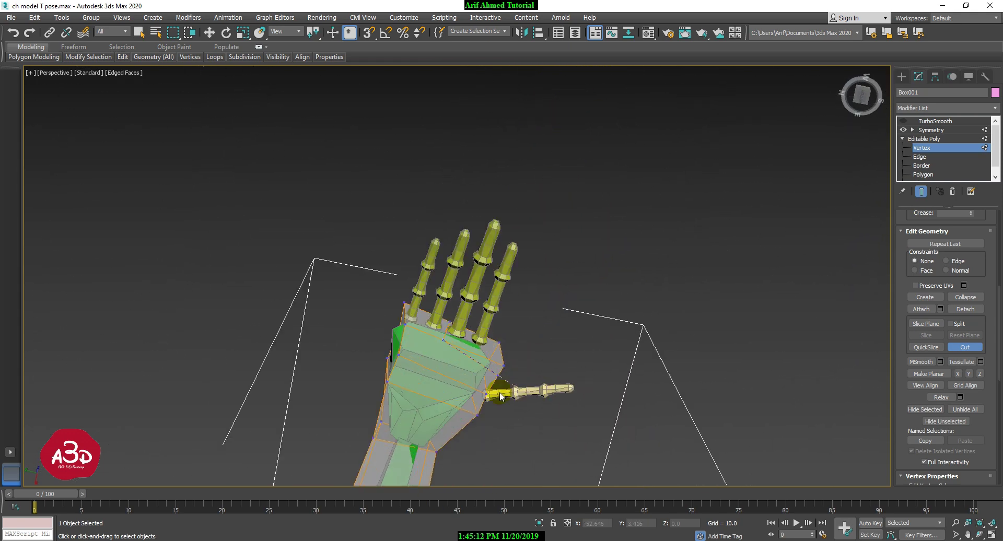
alt+middle_drag(445, 383, 432, 456)
scroll(423, 409, down, 6)
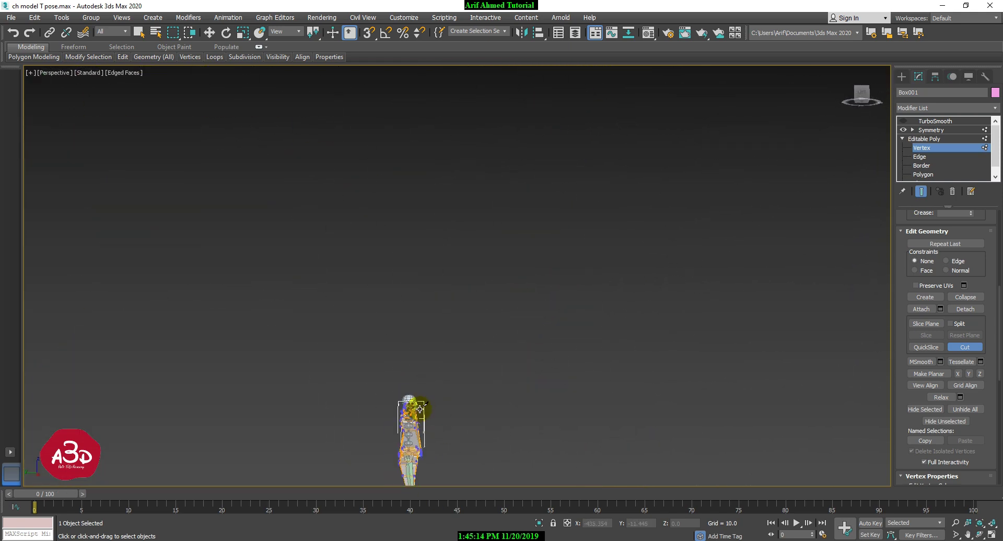
scroll(464, 394, up, 8)
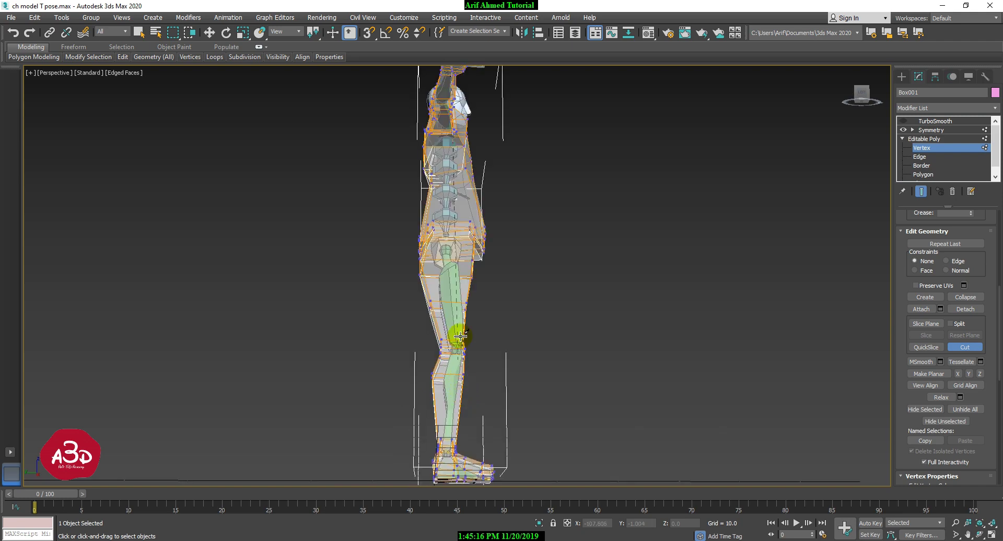
alt+middle_drag(459, 336, 441, 465)
scroll(444, 420, up, 4)
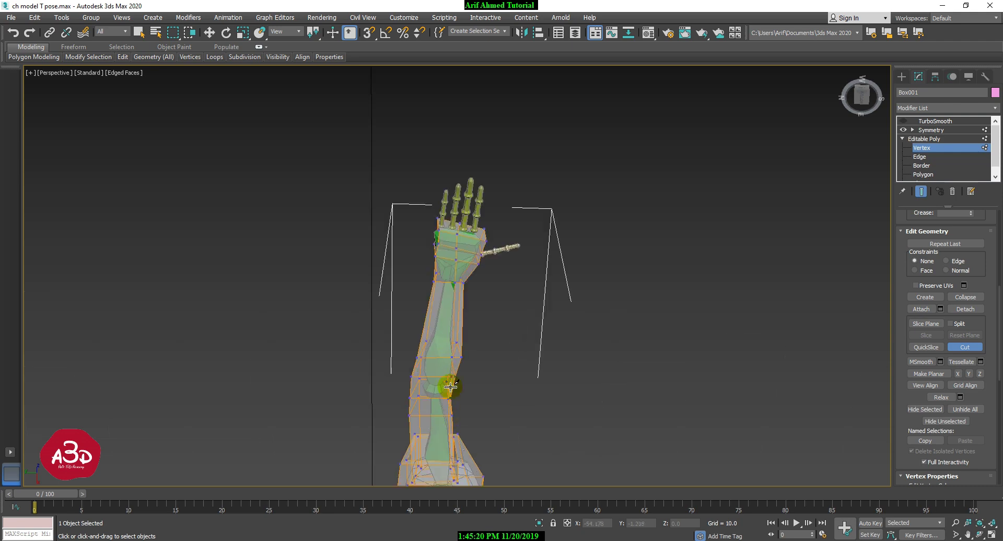
scroll(464, 283, up, 5)
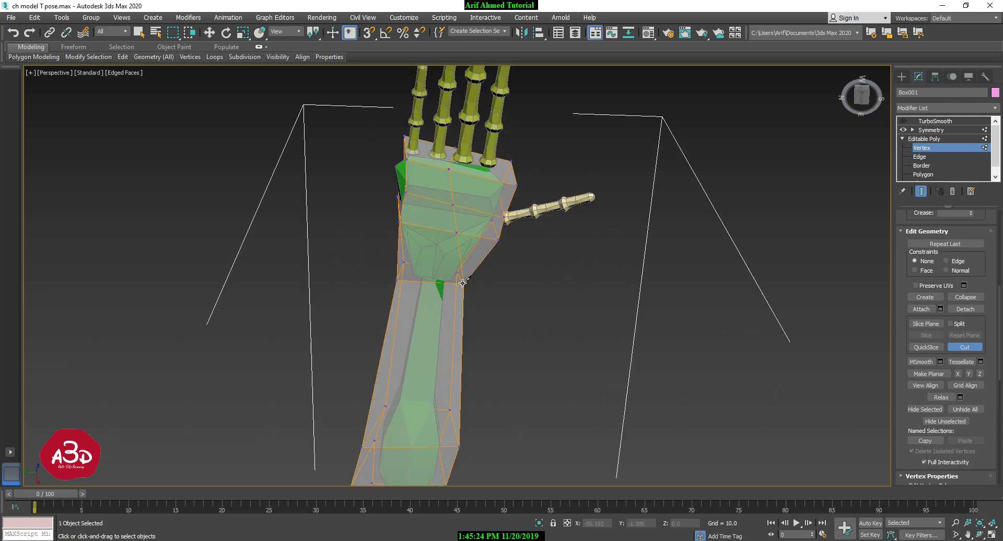
alt+middle_drag(496, 299, 619, 173)
scroll(434, 328, down, 5)
scroll(593, 240, up, 3)
alt+middle_drag(570, 285, 600, 186)
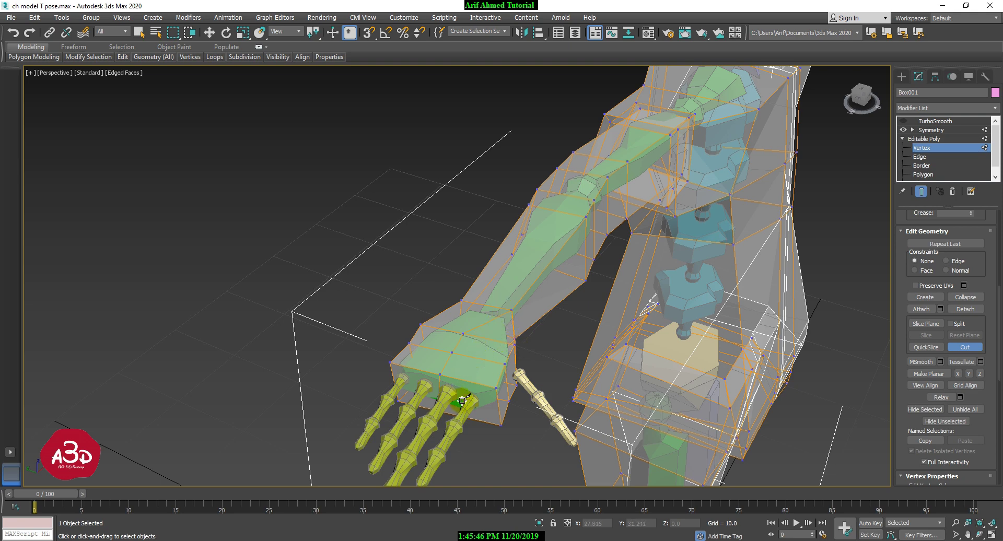
Step: Cut a second lengthwise edge line beside the first, from the thumb-side wrist corner to the finger bases
click(510, 310)
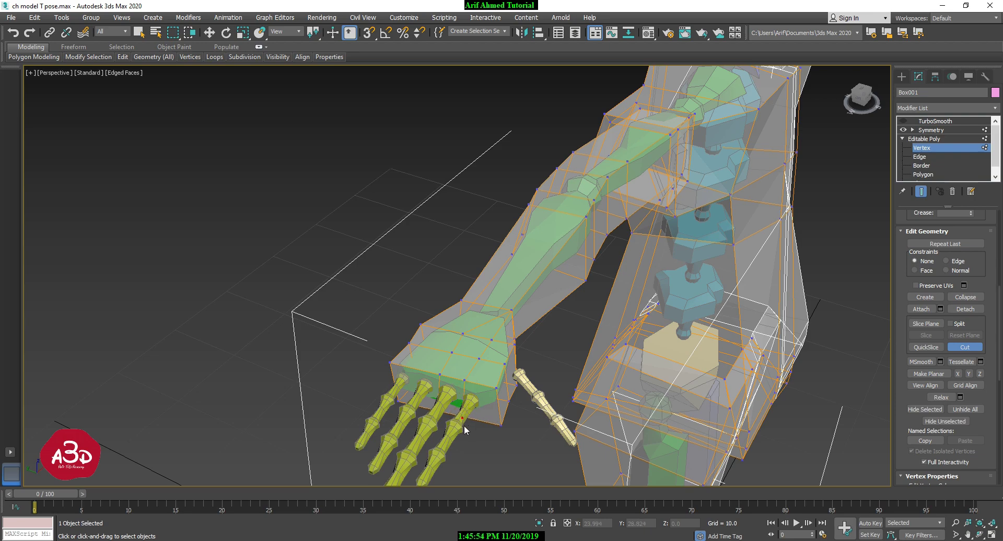
alt+middle_drag(493, 424, 488, 278)
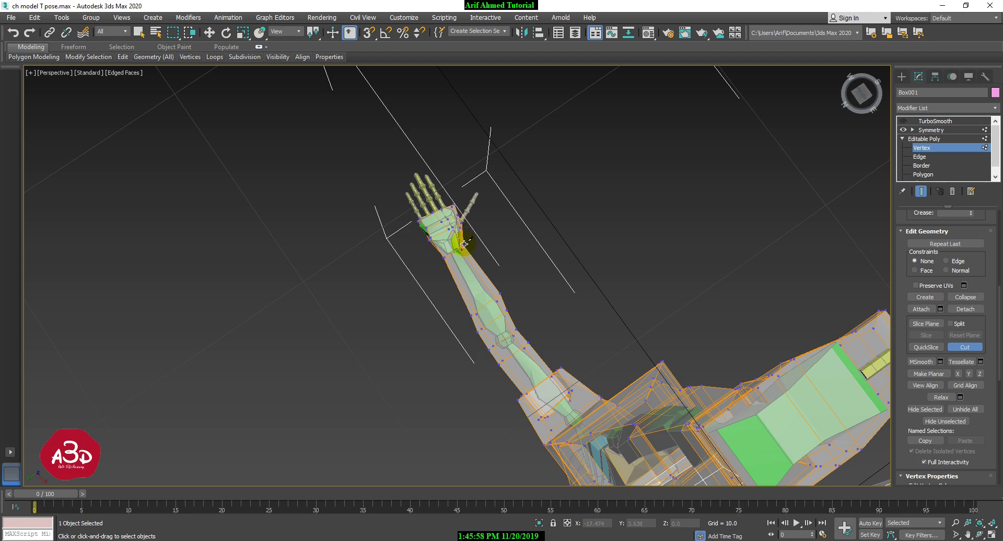
alt+middle_drag(525, 234, 502, 392)
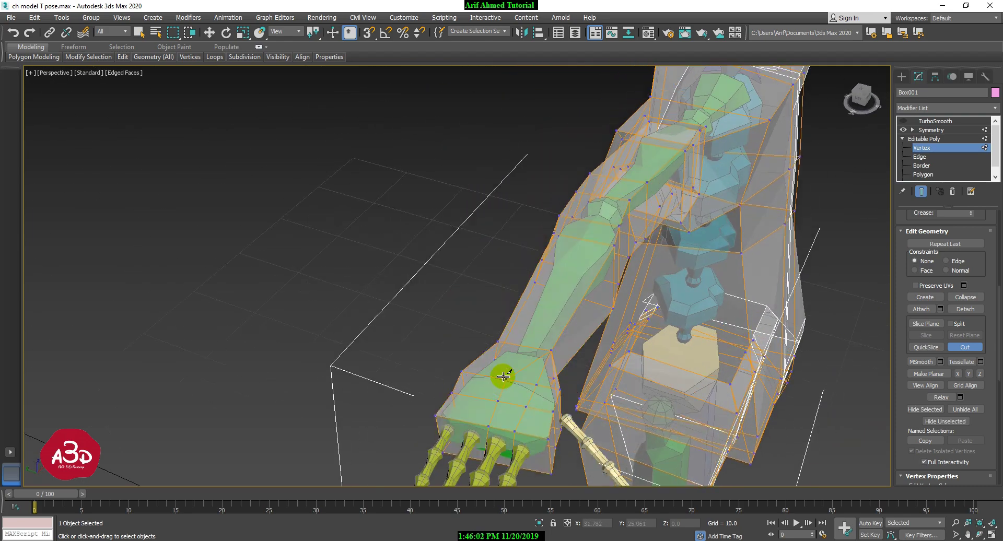
middle_drag(516, 337, 541, 351)
alt+middle_drag(584, 314, 504, 253)
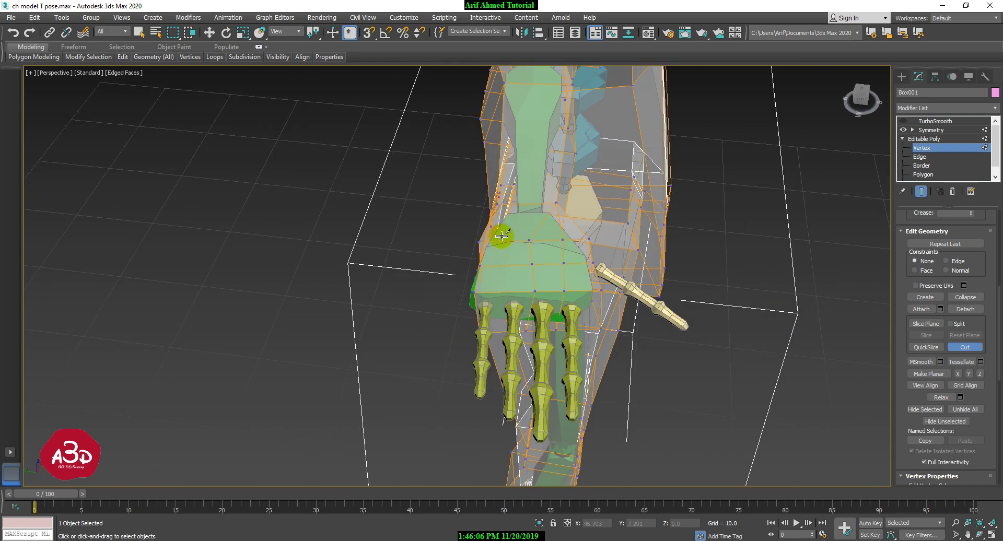
Step: Cut a third lengthwise edge line on the little-finger side, from the wrist toward the finger bases
key(shift+z)
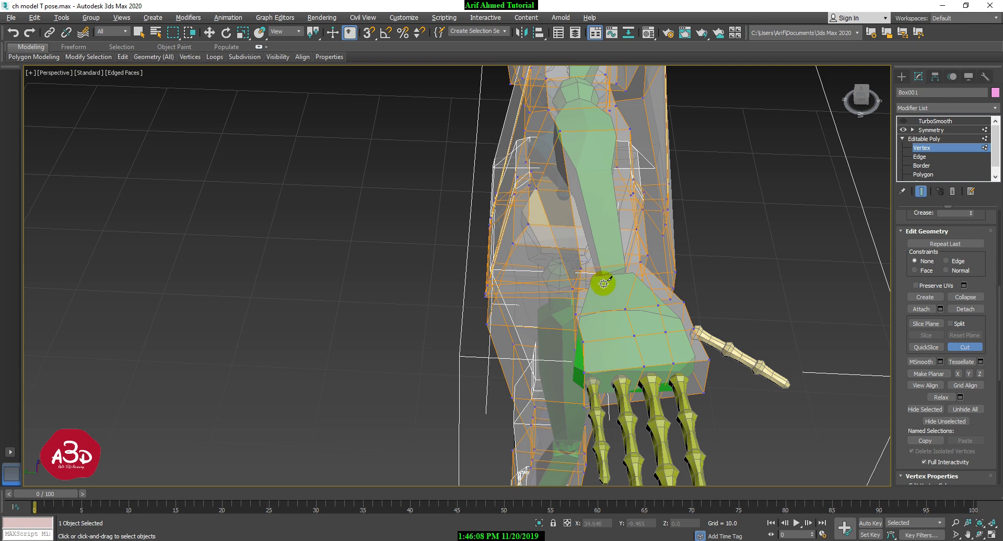
key(shift+z)
click(689, 244)
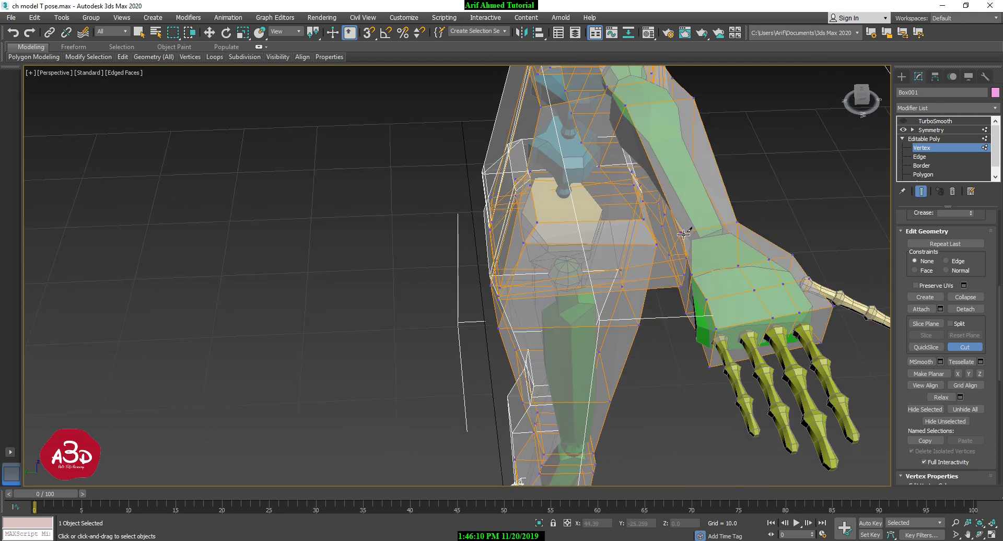
click(715, 270)
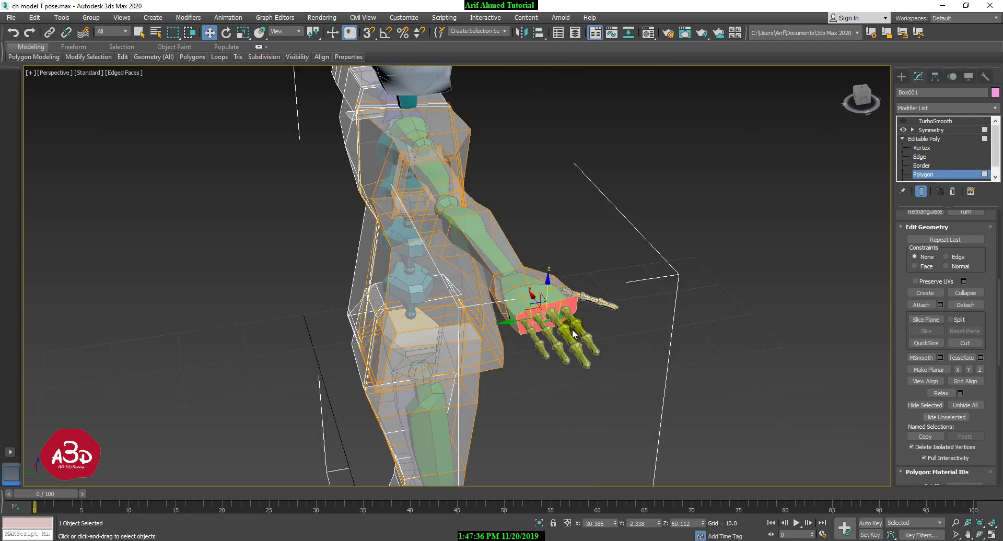
Step: Examine how the hand's divided front face and vertices sit around the finger bones from several angles
scroll(575, 317, up, 10)
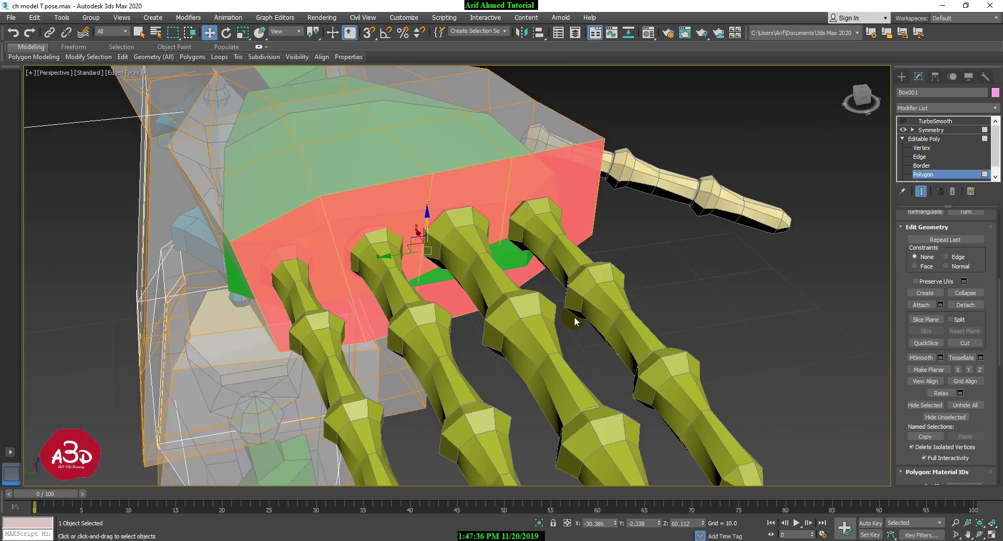
alt+middle_drag(473, 291, 454, 251)
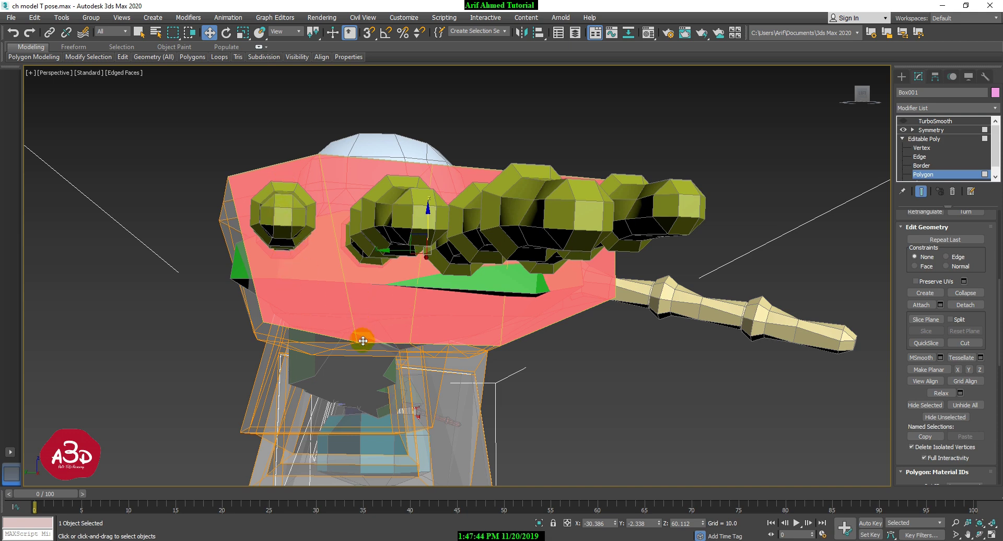
click(926, 139)
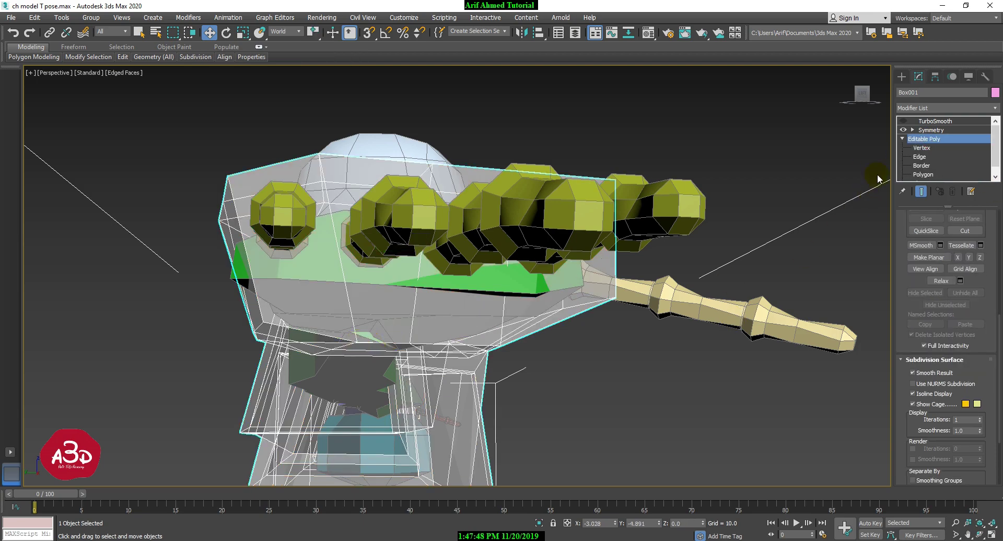
alt+middle_drag(456, 320, 486, 250)
click(586, 271)
click(526, 145)
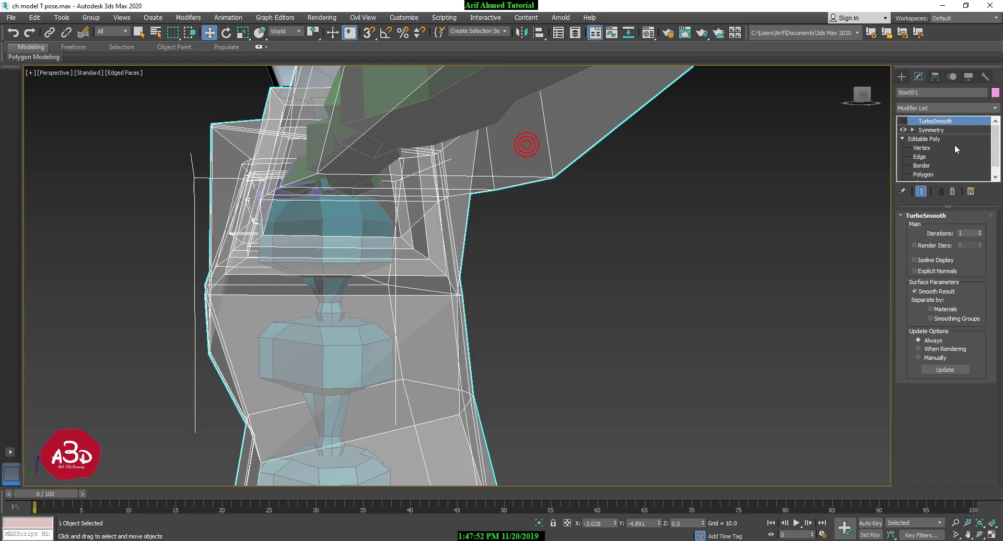
click(921, 148)
middle_drag(606, 274, 542, 301)
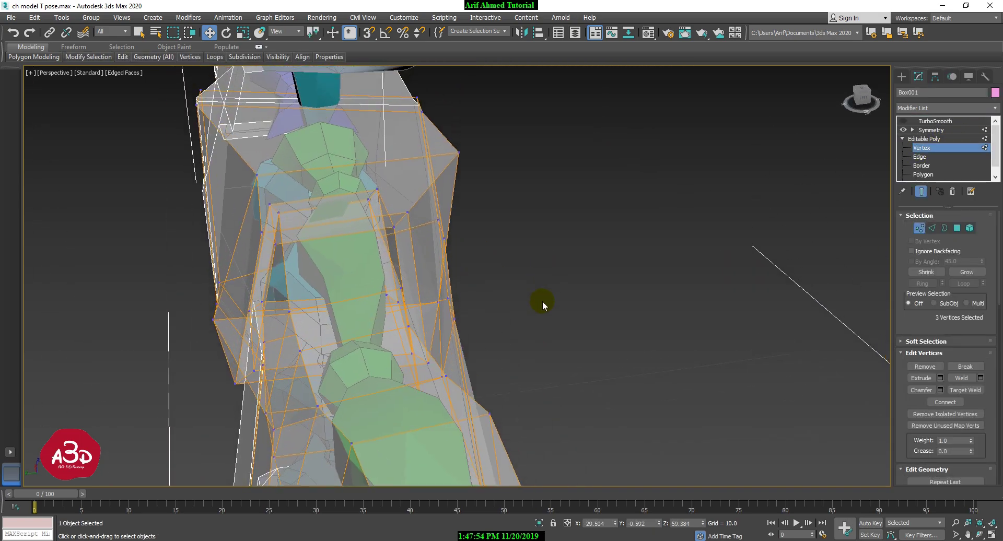
scroll(578, 330, down, 3)
alt+middle_drag(578, 329, 514, 282)
scroll(454, 329, up, 2)
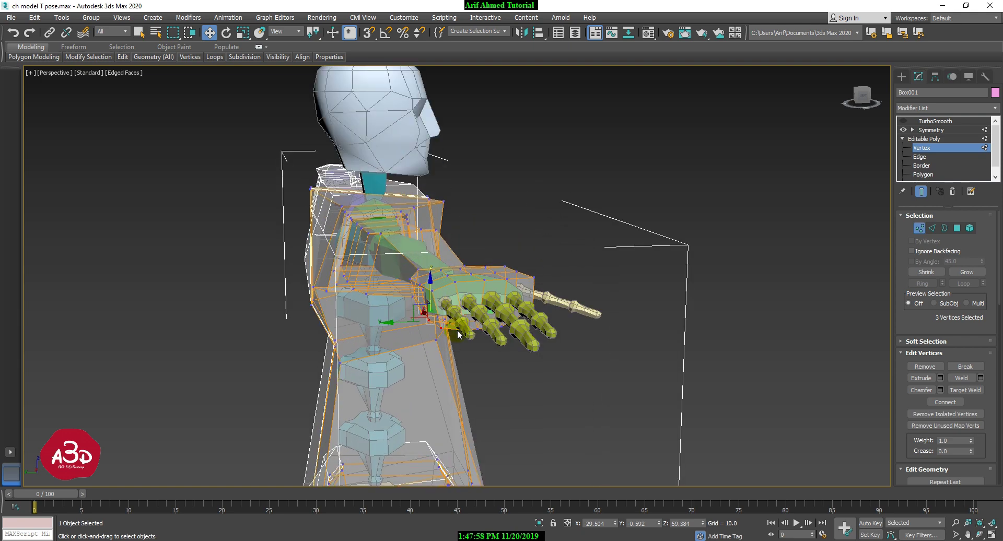
alt+middle_drag(458, 334, 486, 342)
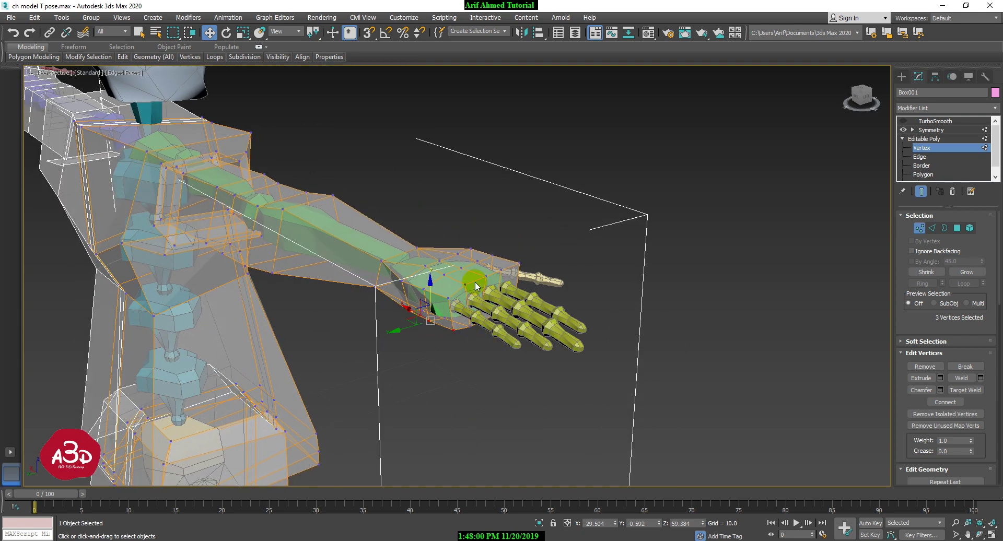
alt+middle_drag(543, 336, 531, 343)
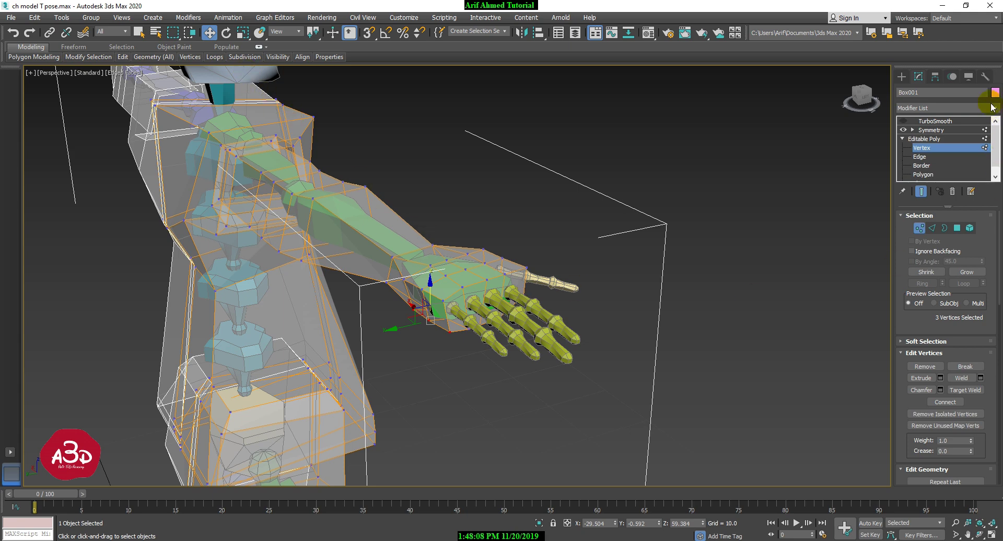
Step: Hide the frozen skeleton objects and turn off see-through display on the body mesh
click(972, 77)
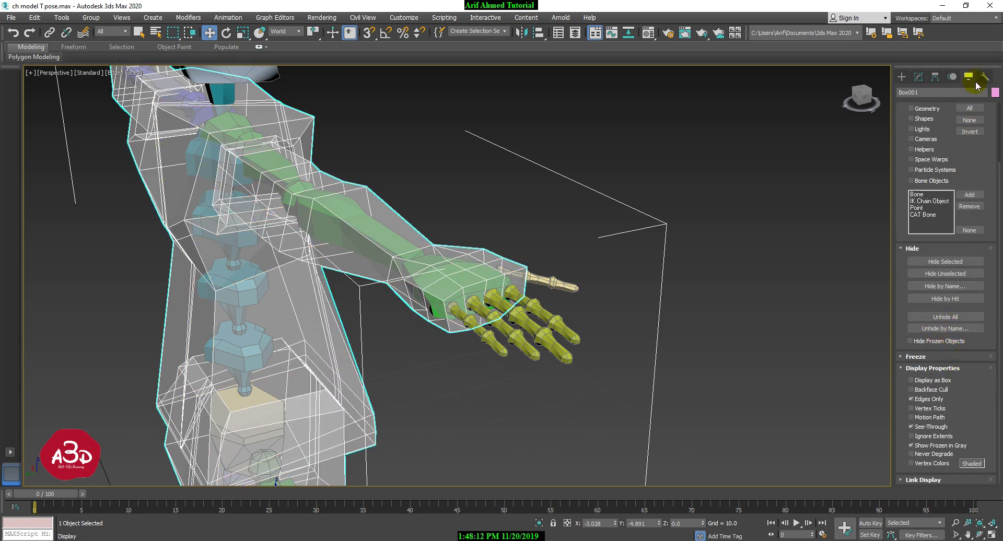
click(925, 340)
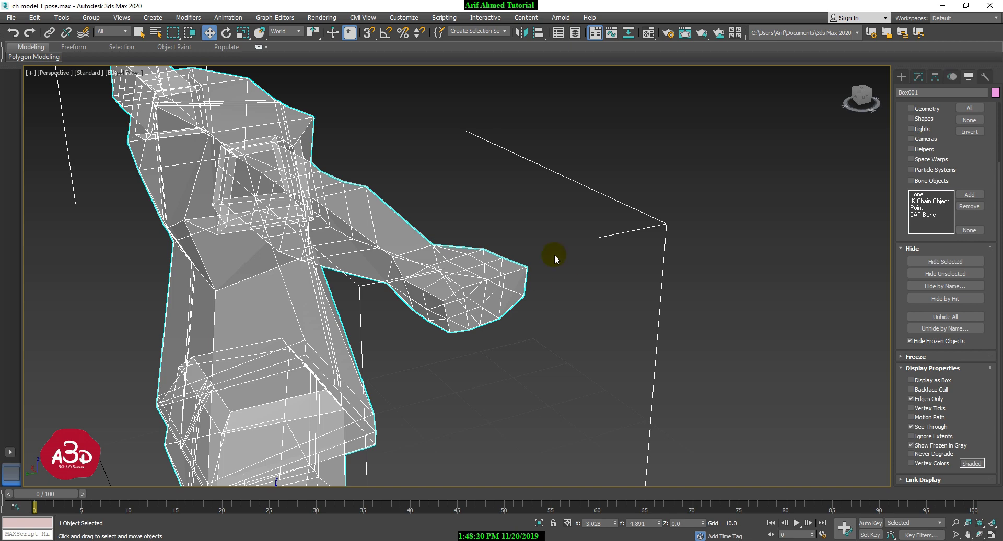
key(alt+x)
alt+middle_drag(471, 283, 455, 311)
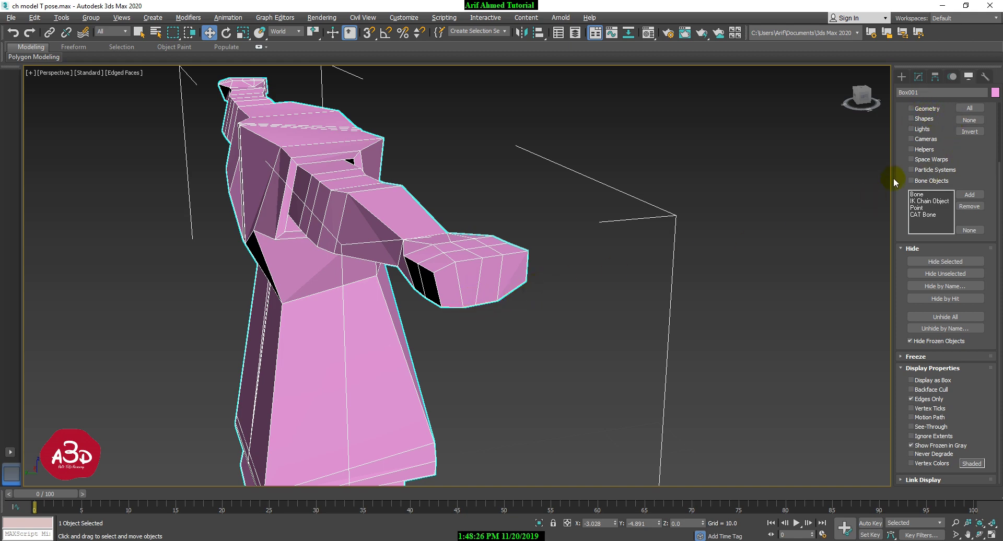
Step: In Vertex mode, shift the front face's lower division vertex nearest the little finger slightly toward the little-finger side
click(918, 77)
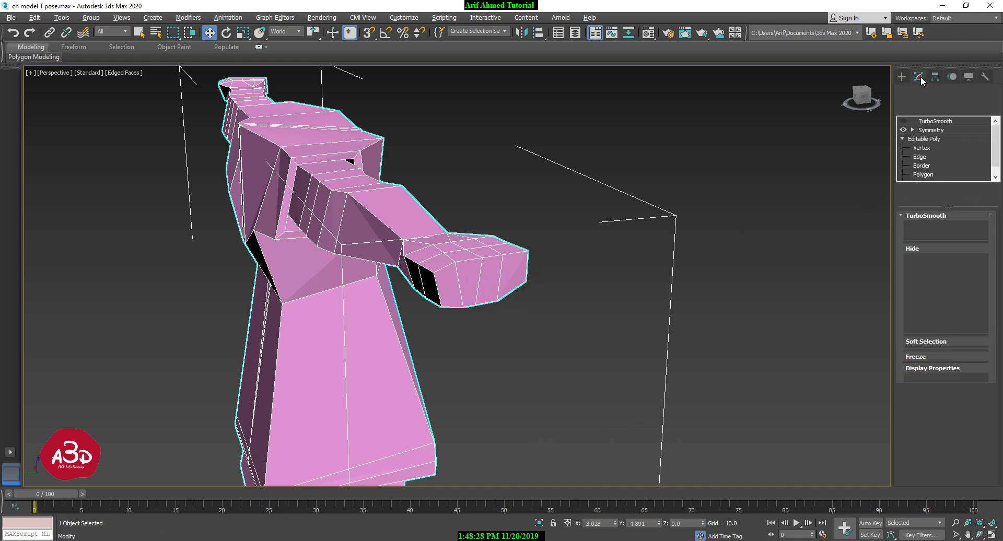
click(932, 147)
alt+middle_drag(508, 308, 484, 293)
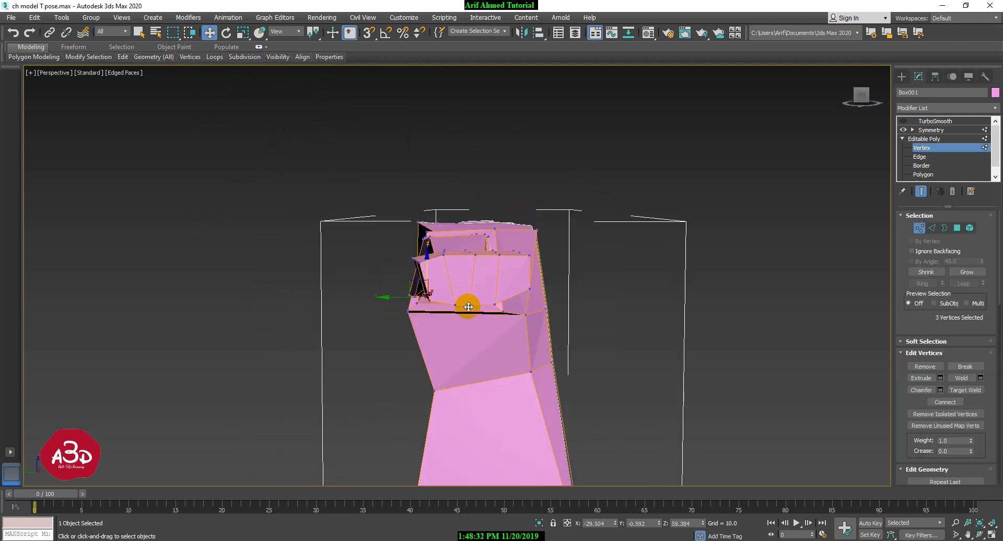
click(468, 307)
click(454, 308)
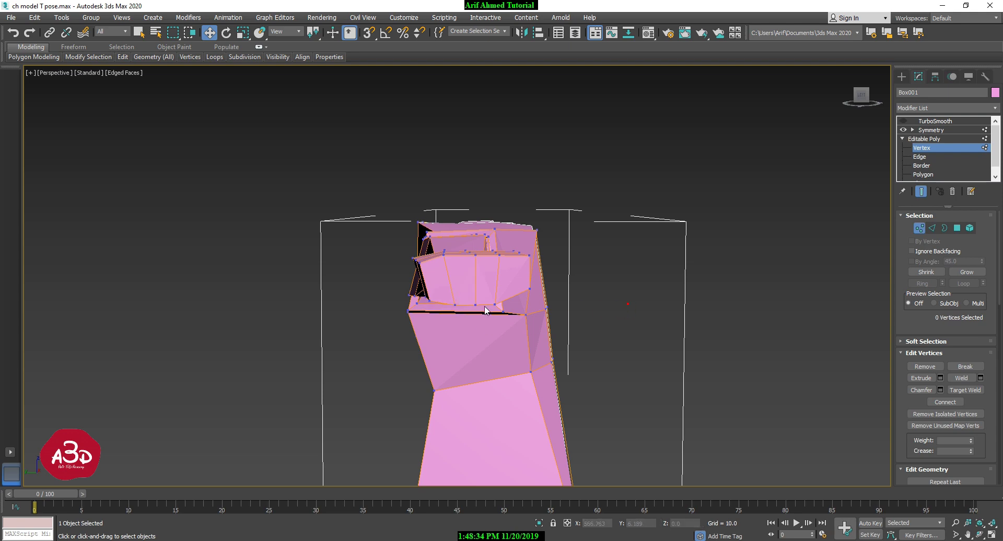
click(454, 305)
drag(433, 306, 433, 306)
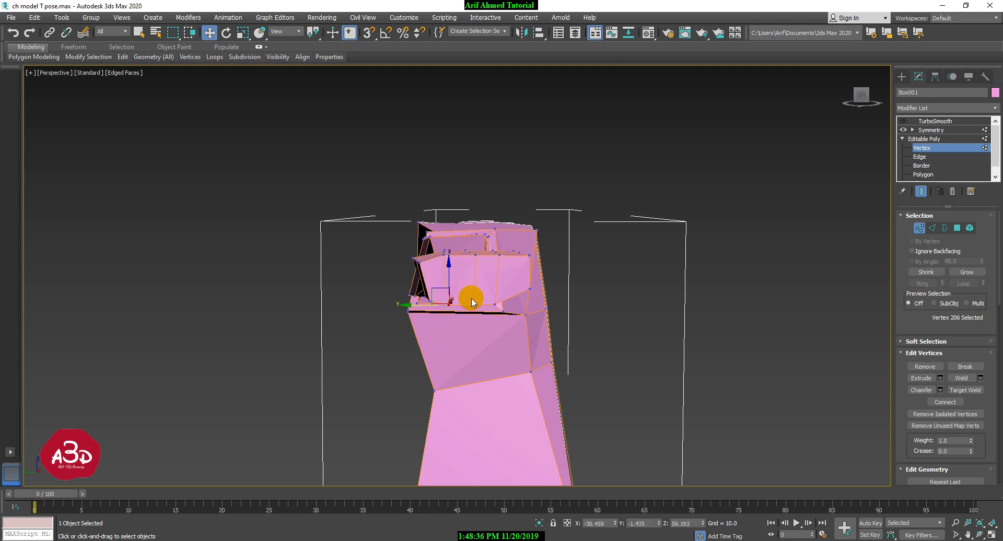
alt+middle_drag(470, 298, 516, 306)
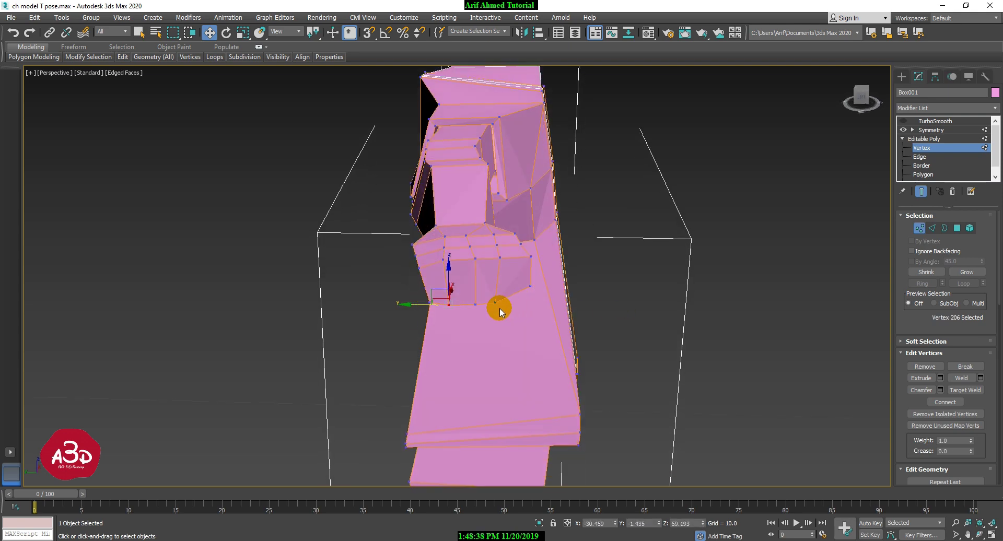
Step: Move the lower division vertex nearest the thumb toward the thumb side and lower the front face's outer thumb-side vertex
click(479, 303)
click(489, 303)
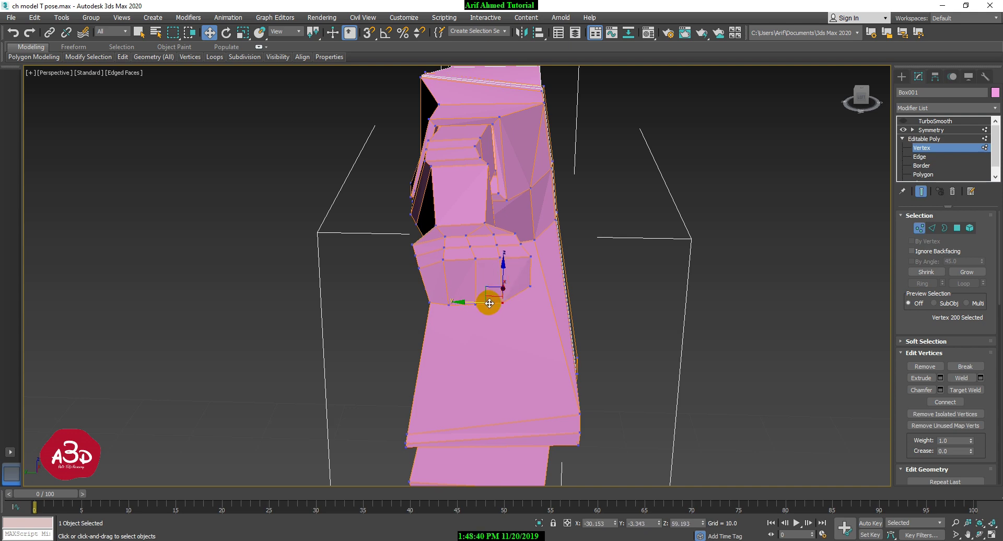
click(530, 287)
drag(531, 273, 531, 283)
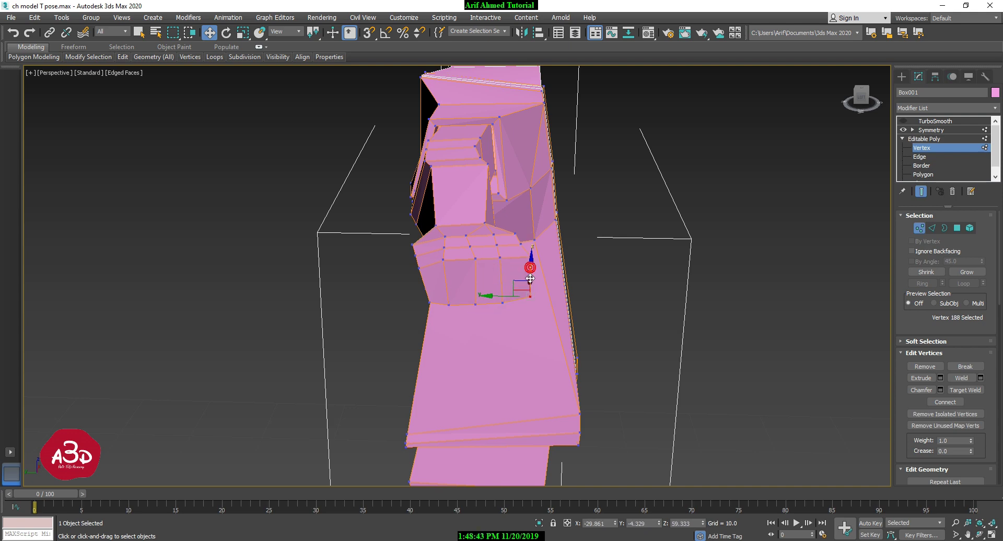
Step: Raise the vertex rows along the hand's underside so the palm thins toward the finger bases
alt+middle_drag(500, 297, 591, 269)
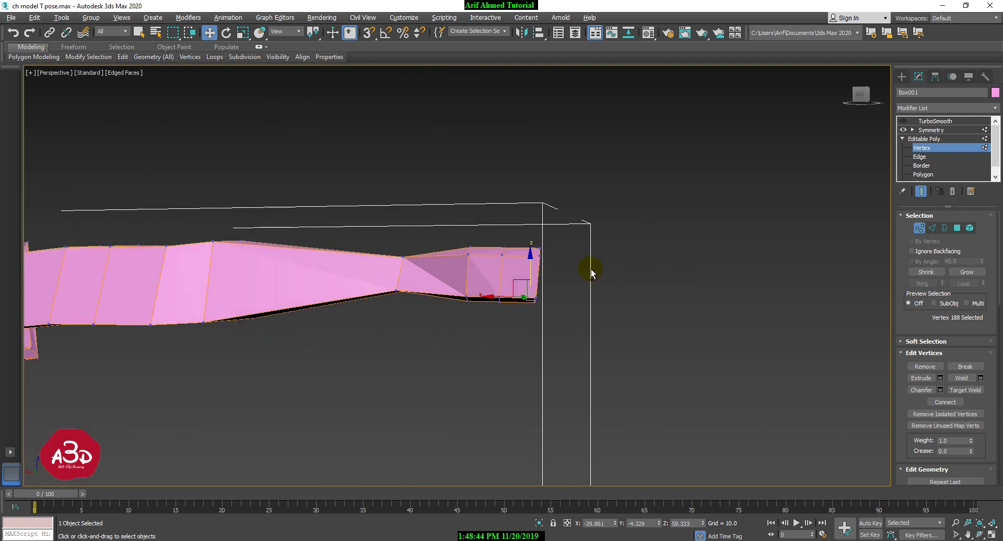
click(603, 301)
drag(484, 286, 531, 270)
click(514, 317)
click(471, 308)
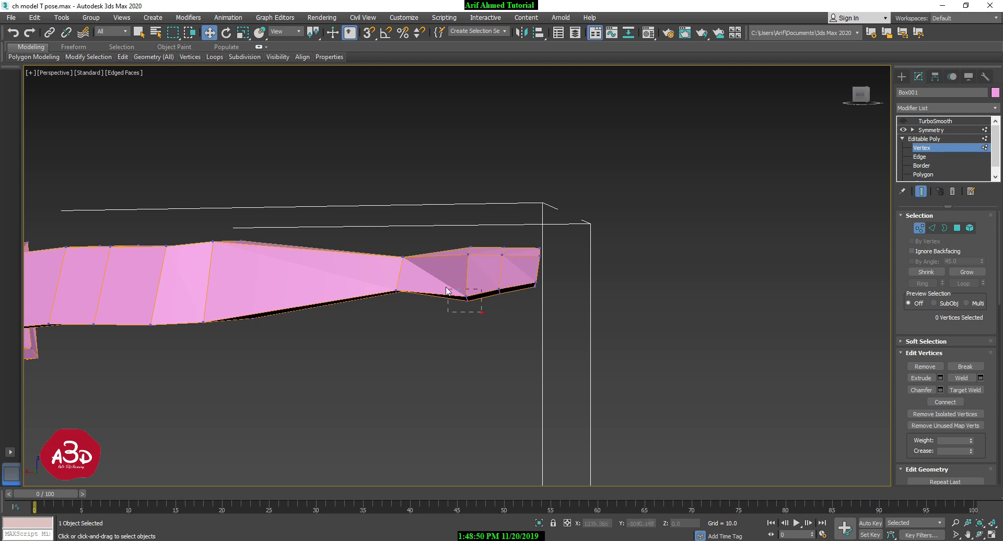
drag(447, 291, 469, 268)
Step: Select the ten vertices of the hand's front face and scale them along X to flatten it
mouse_move(522, 302)
alt+middle_down()
mouse_move(459, 309)
mouse_move(521, 302)
alt+middle_up()
drag(514, 213, 639, 353)
alt+middle_drag(639, 354, 604, 350)
key(r)
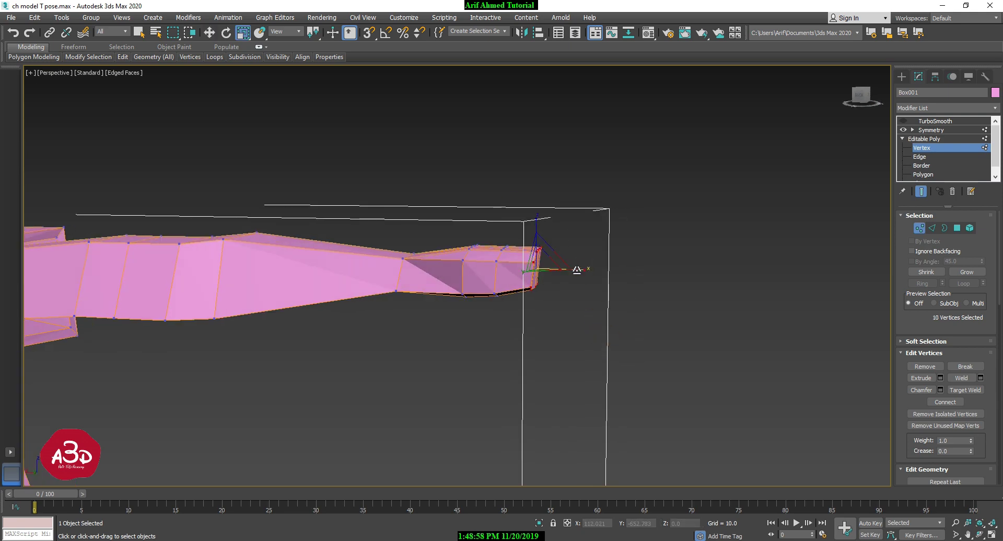
alt+middle_drag(578, 270, 587, 271)
drag(575, 269, 573, 276)
alt+middle_drag(574, 276, 510, 333)
click(563, 320)
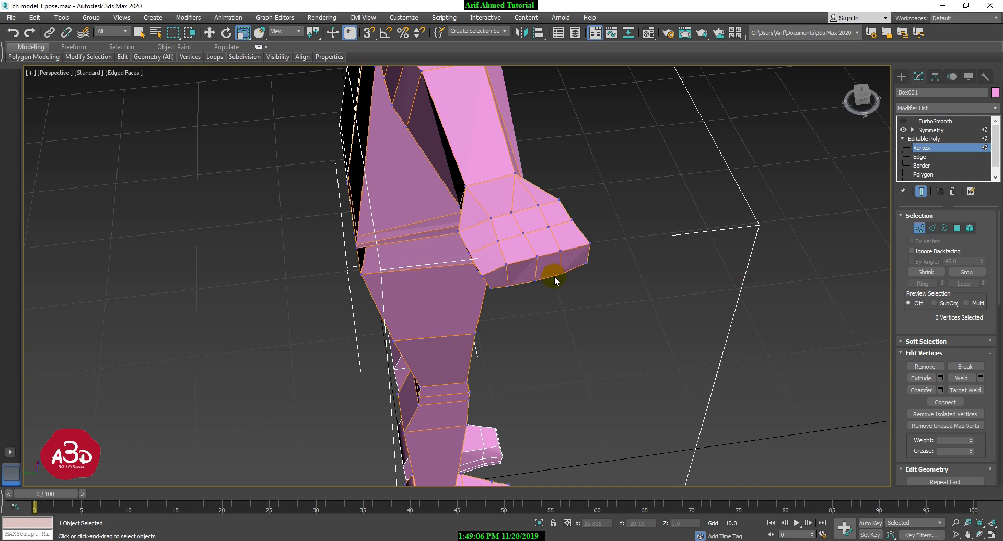
Step: Unhide the frozen skeleton objects so the finger bones show in front of the hand
click(924, 174)
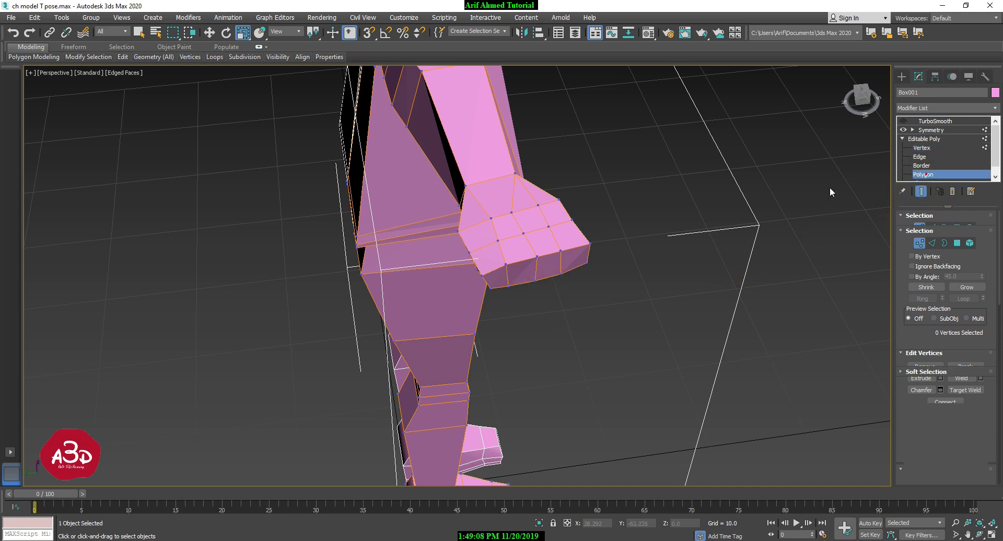
click(969, 77)
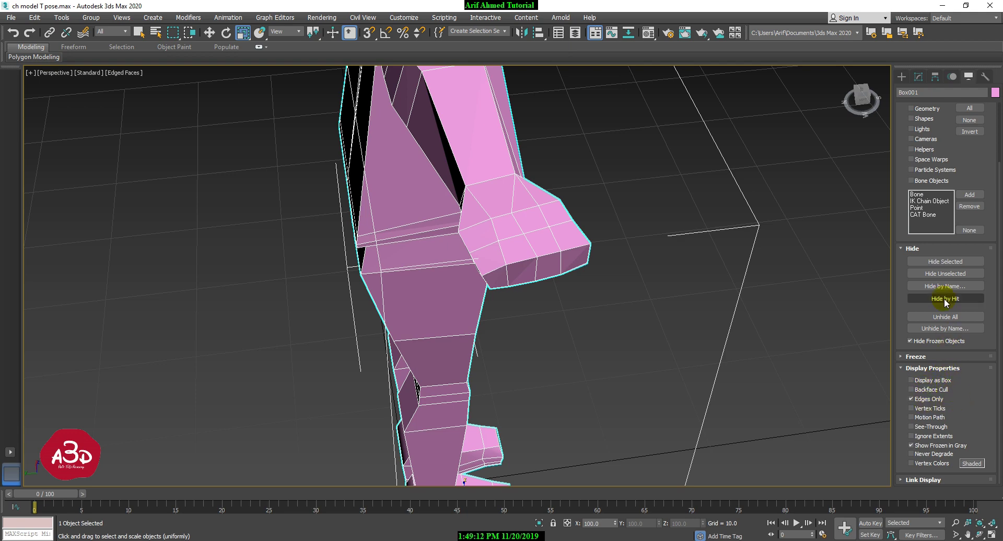
click(911, 341)
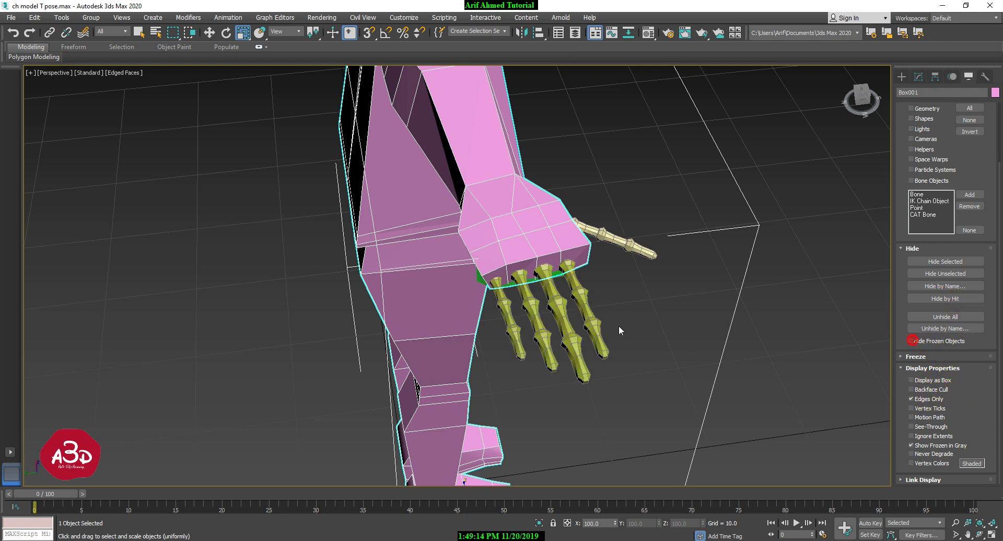
alt+middle_drag(651, 336, 656, 333)
middle_drag(698, 241, 682, 272)
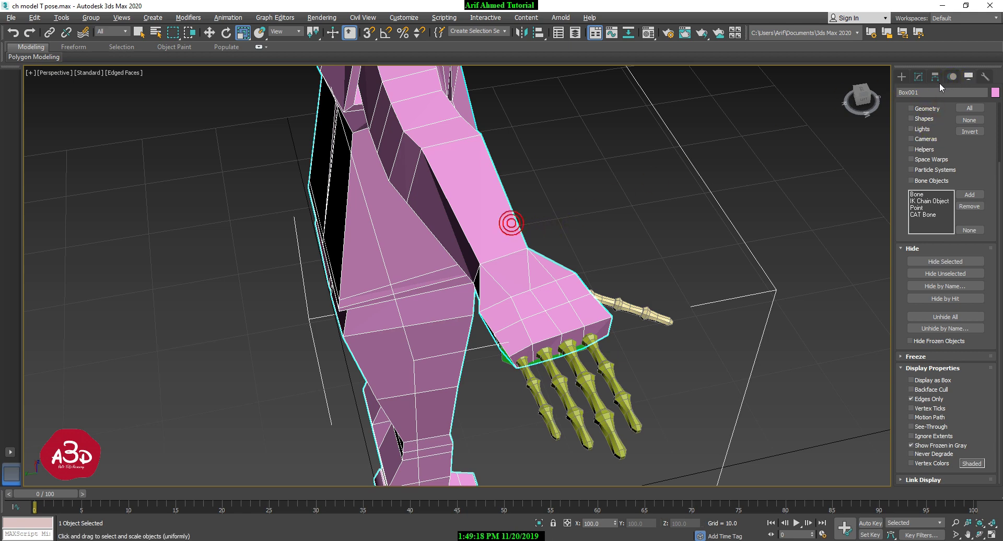
Step: Select the four polygons of the hand's front face and start extruding them with the By Polygon type
click(918, 77)
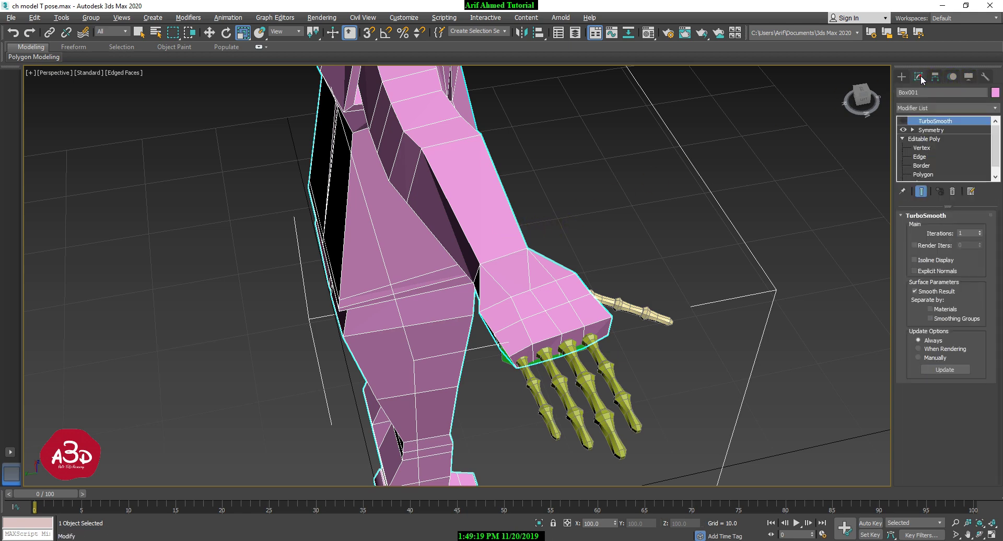
click(923, 174)
alt+middle_drag(620, 342, 618, 316)
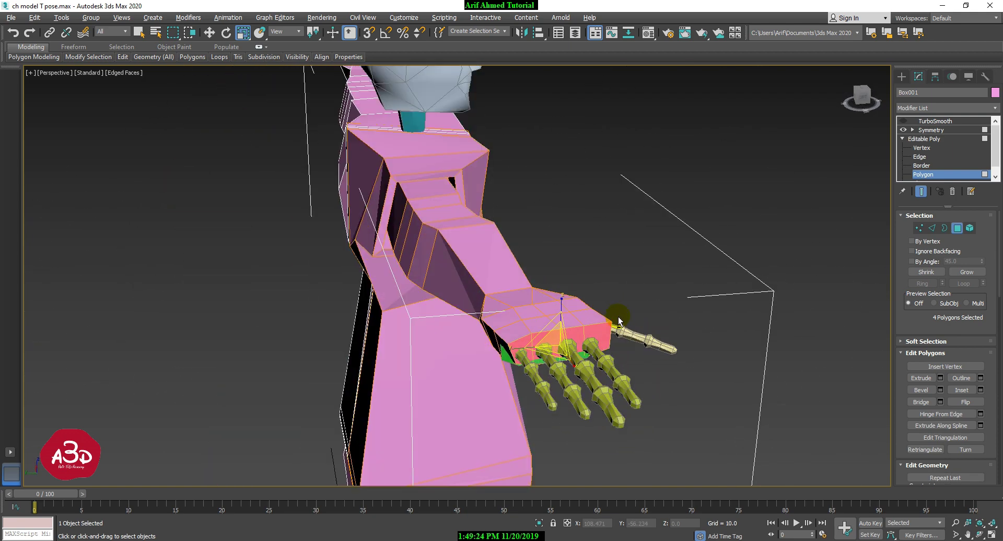
right_click(594, 334)
click(504, 362)
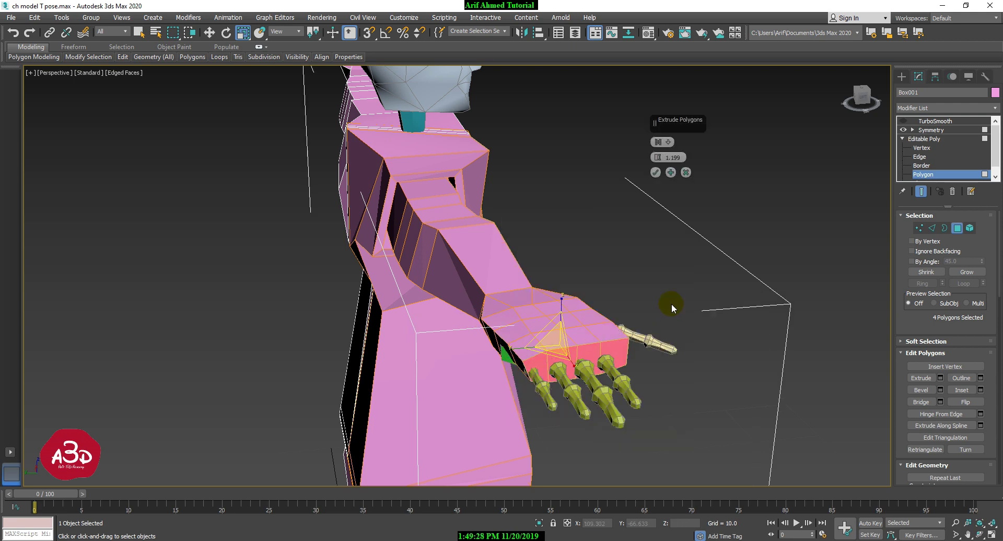
click(660, 144)
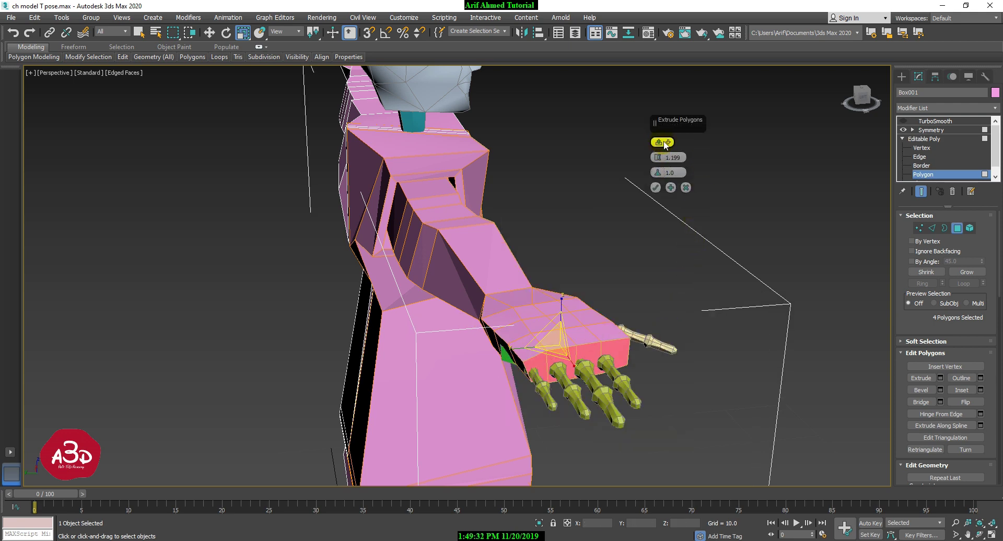
click(669, 143)
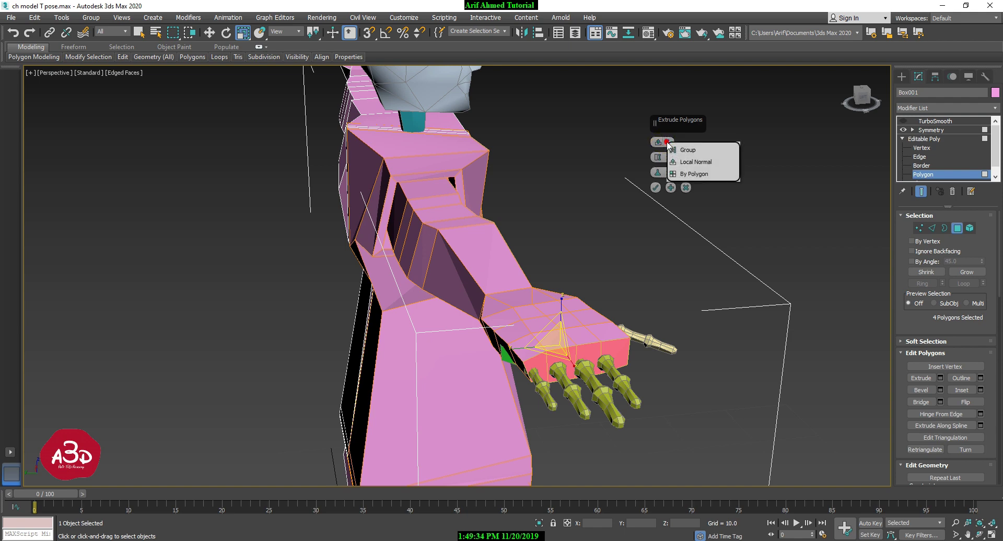
click(695, 174)
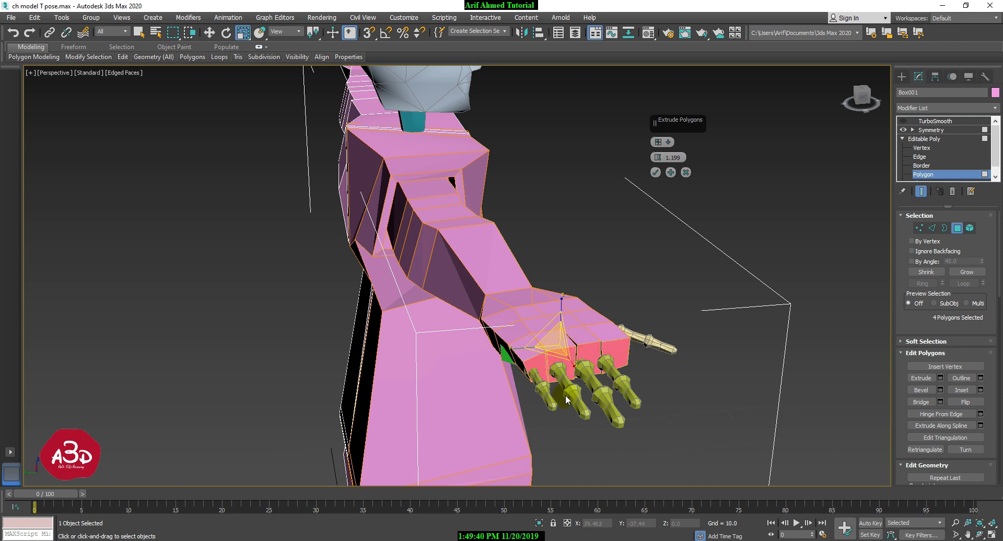
Step: Reduce the extrusion height to 0.2 and try scaling the four finger faces down together
alt+middle_drag(650, 396, 672, 417)
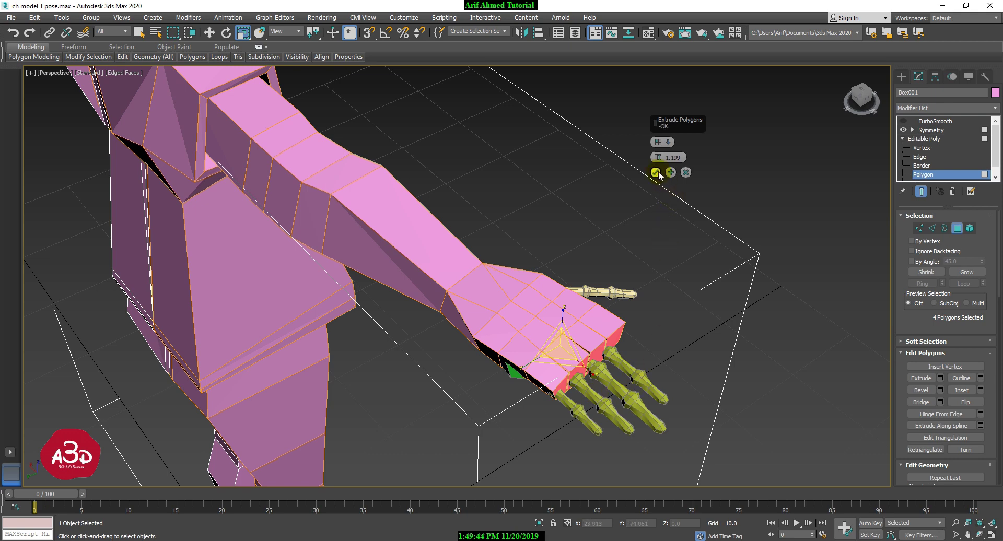
mouse_move(658, 158)
mouse_down()
mouse_move(662, 173)
mouse_move(665, 164)
mouse_up()
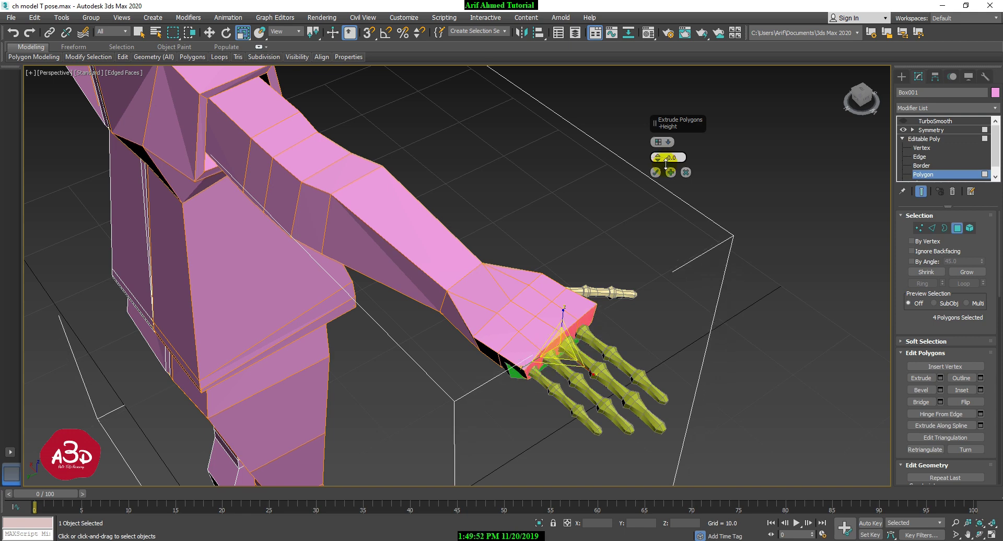
drag(665, 164, 672, 163)
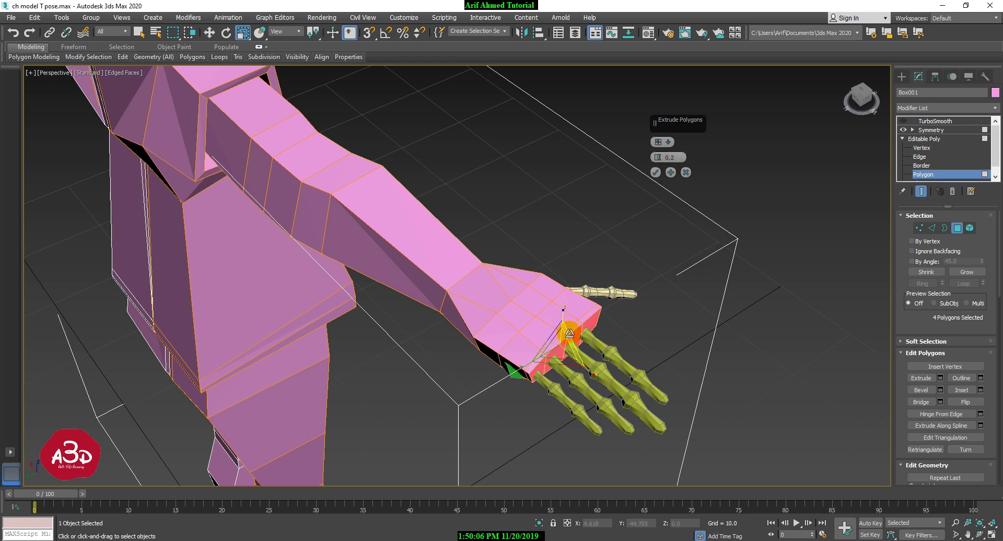
drag(561, 346, 558, 353)
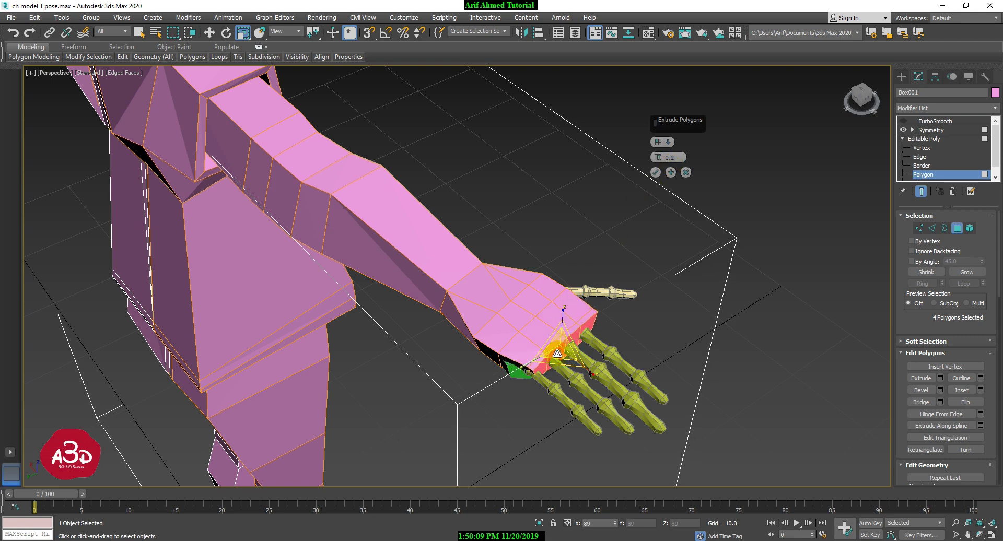
Step: Check the extrusion types around the finger bones and set the By Polygon extrusion height to 0.3
scroll(645, 329, down, 5)
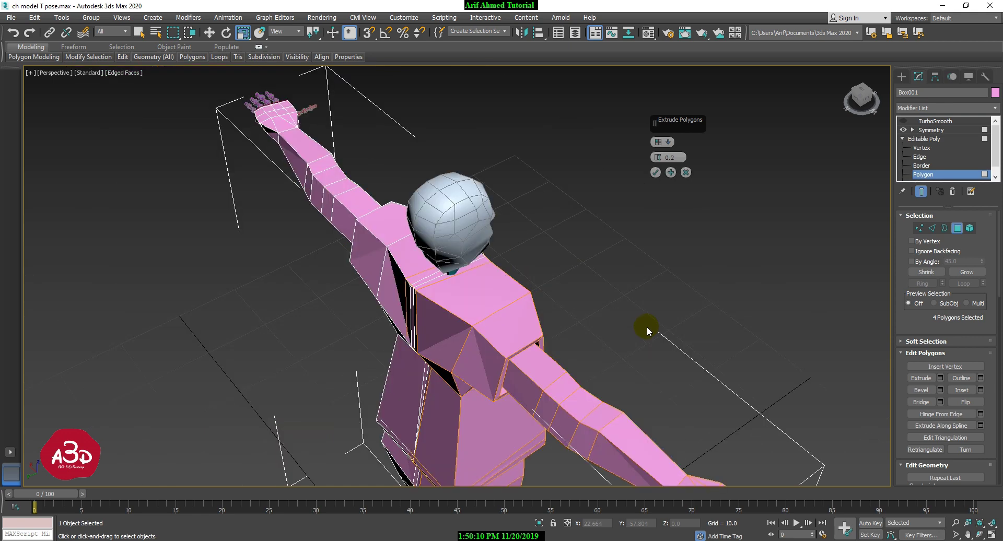
scroll(646, 324, down, 5)
alt+middle_drag(687, 331, 612, 298)
scroll(668, 329, up, 7)
middle_drag(666, 331, 695, 244)
scroll(633, 277, up, 6)
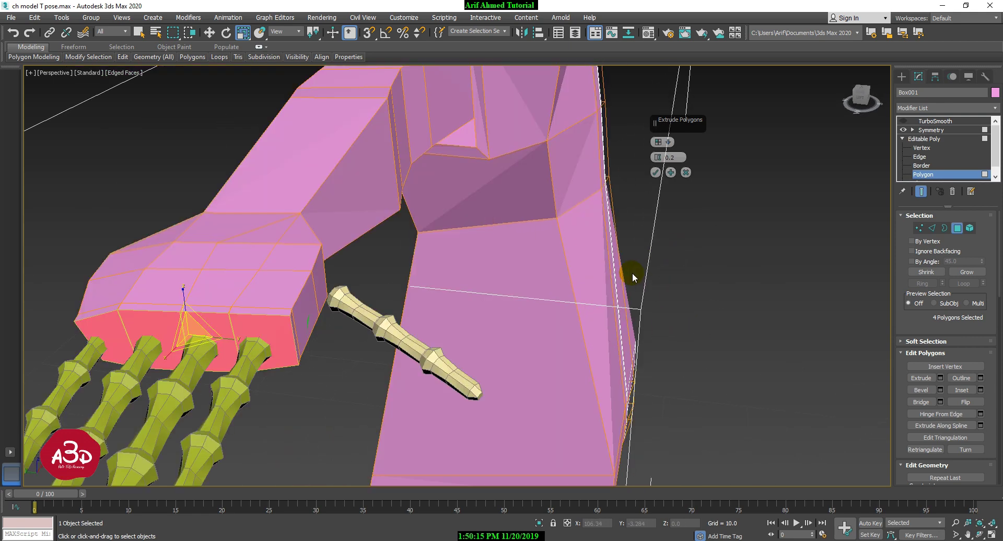
middle_drag(571, 304, 605, 293)
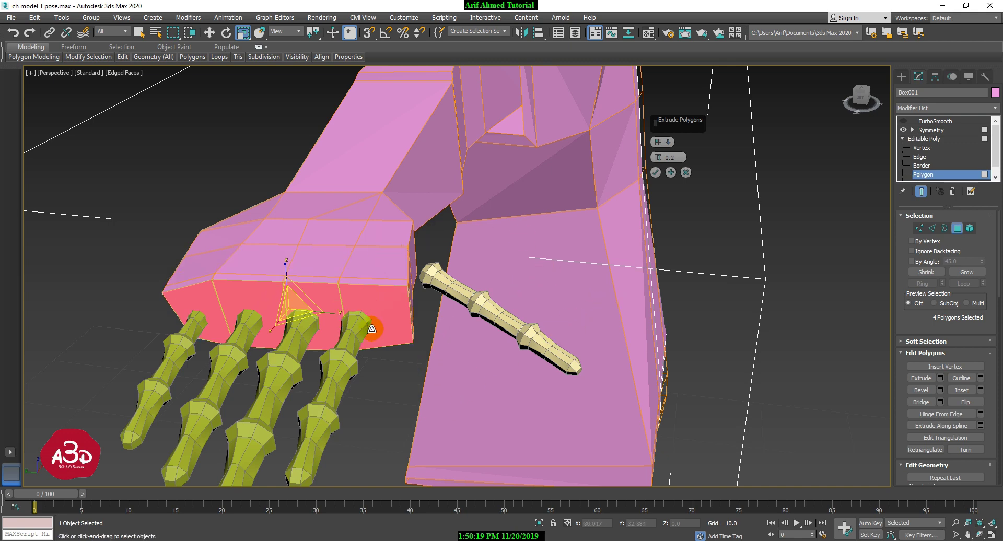
click(675, 142)
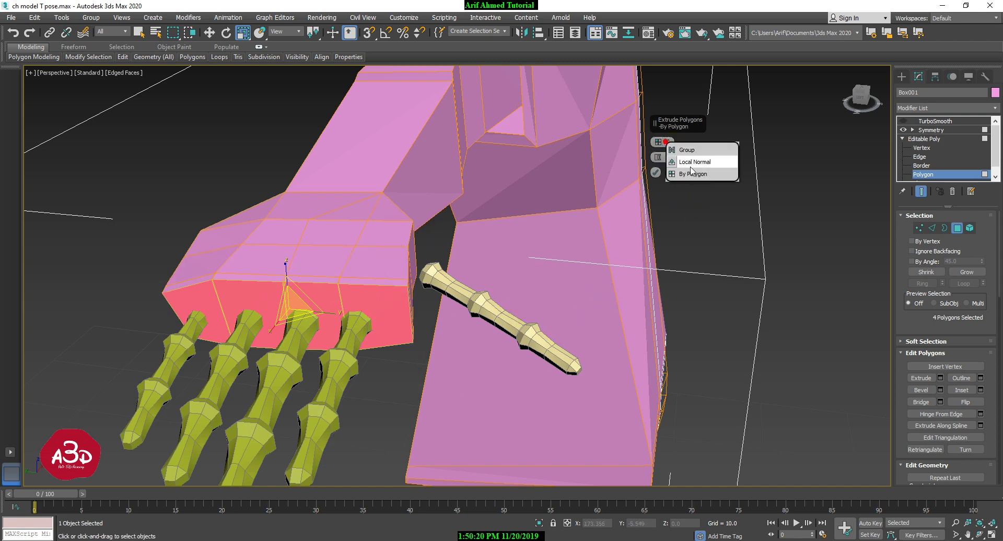
click(682, 148)
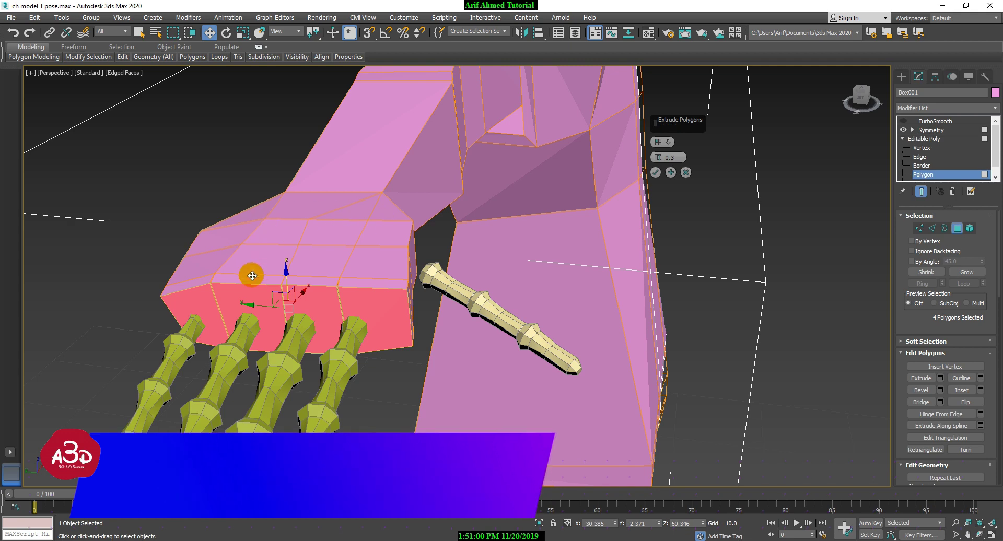
Step: Try scaling the four extruded finger faces as one selection, and undo it
key(r)
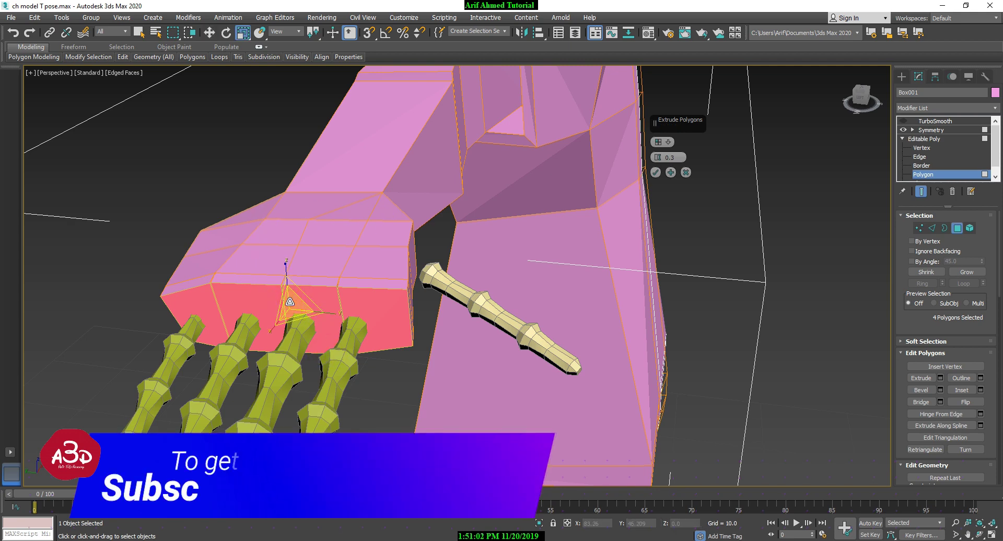
drag(288, 305, 290, 313)
key(ctrl+z)
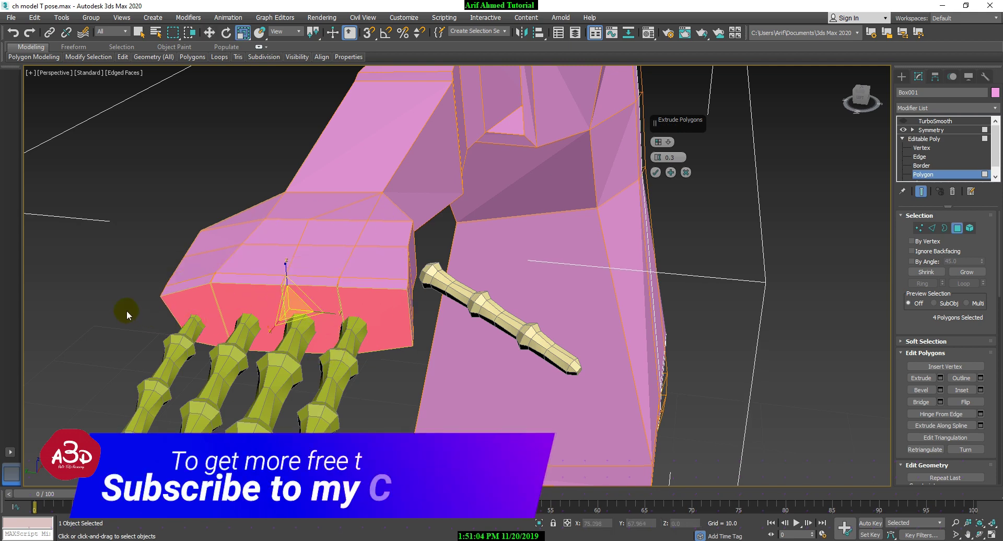
Step: Clear the selection and reselect the four finger-base polygons on the hand's front face one by one
click(125, 311)
click(205, 294)
click(241, 296)
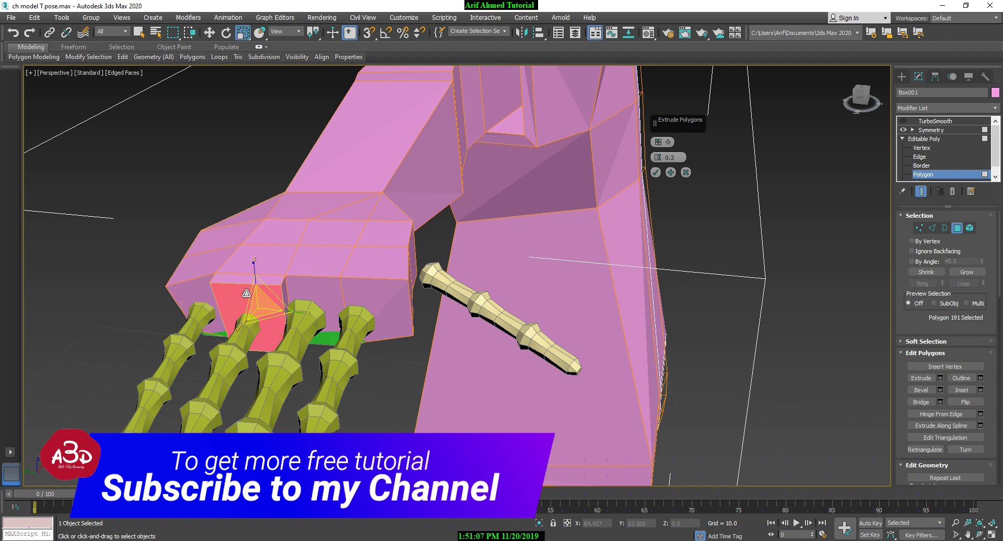
ctrl+click(180, 298)
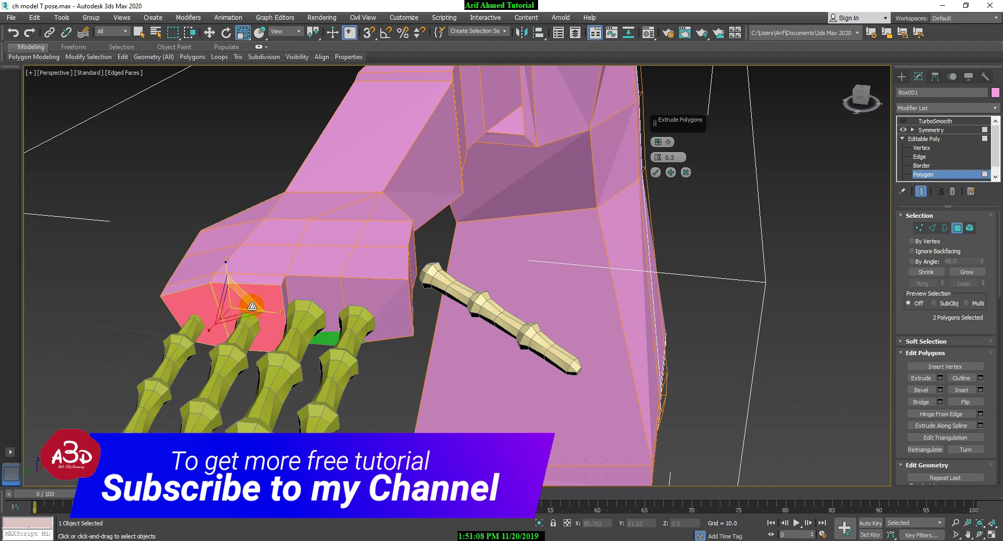
ctrl+click(331, 299)
ctrl+click(376, 295)
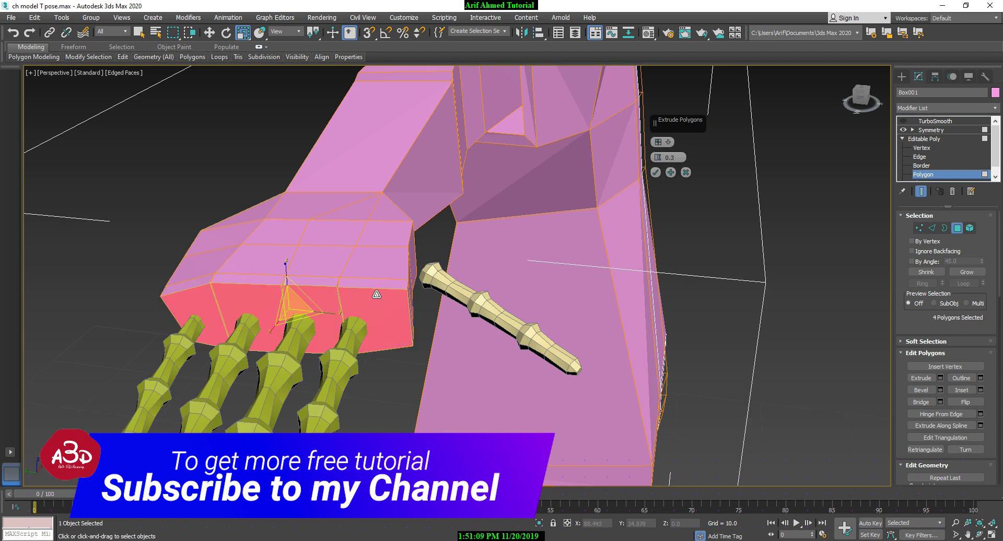
Step: Apply the 0.3 By Polygon extrusion and scale the four finger faces down slightly
click(656, 172)
drag(377, 311, 377, 319)
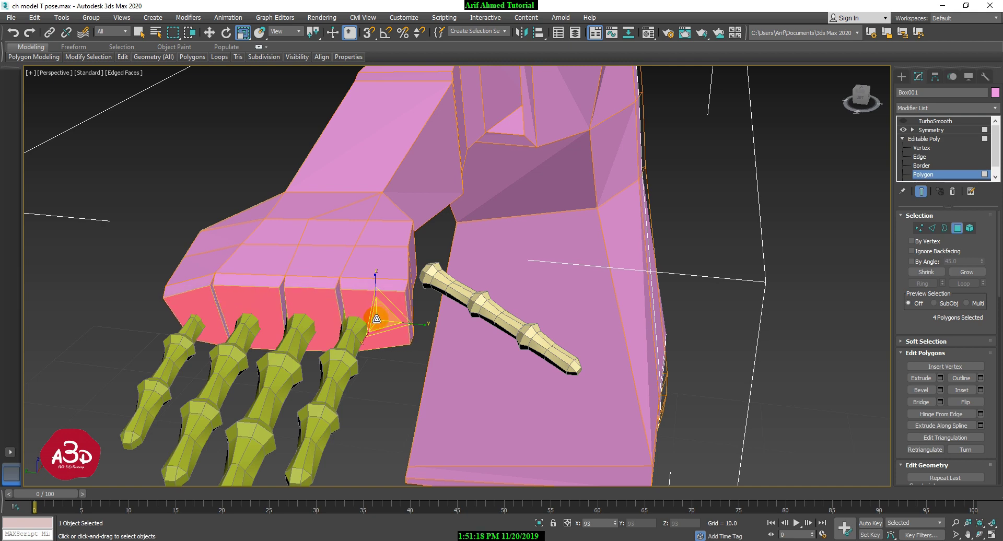
Step: Extrude the four finger faces further along the finger bones and scale their ends down a little
right_click(364, 314)
click(356, 337)
drag(370, 321, 347, 349)
key(r)
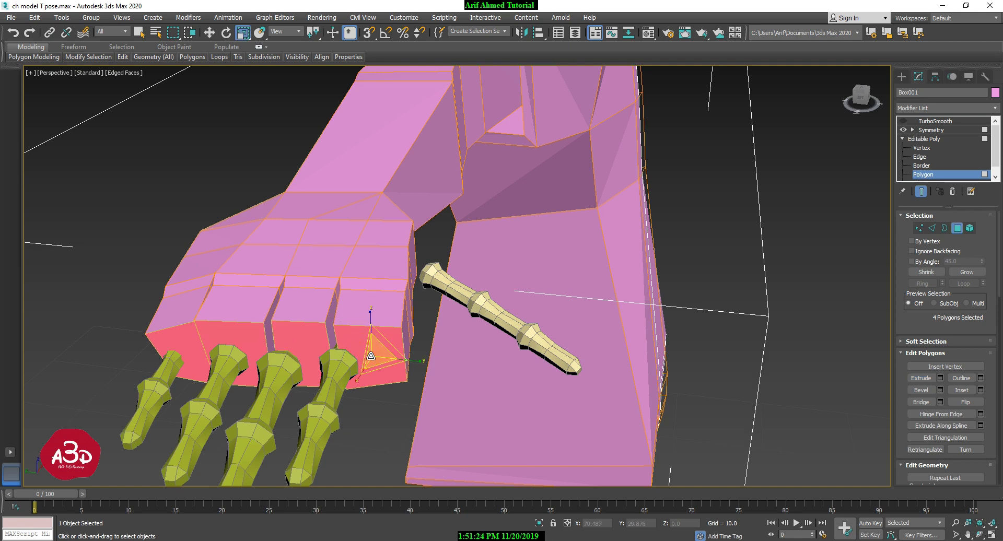
click(371, 359)
Step: Extrude the four finger faces in further segments past the next bone joints, tapering their ends slightly
right_click(372, 359)
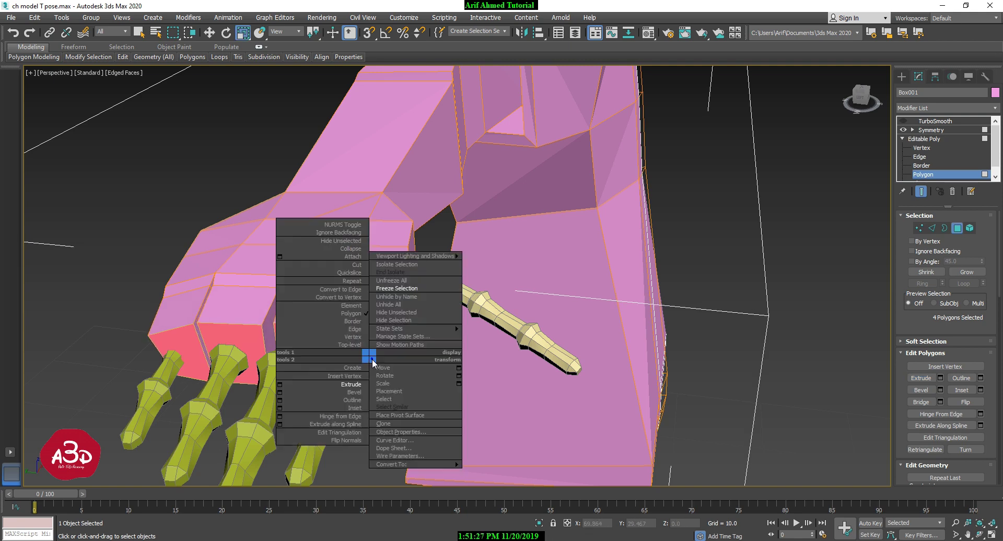
click(389, 375)
drag(362, 356, 359, 405)
key(ctrl+z)
key(r)
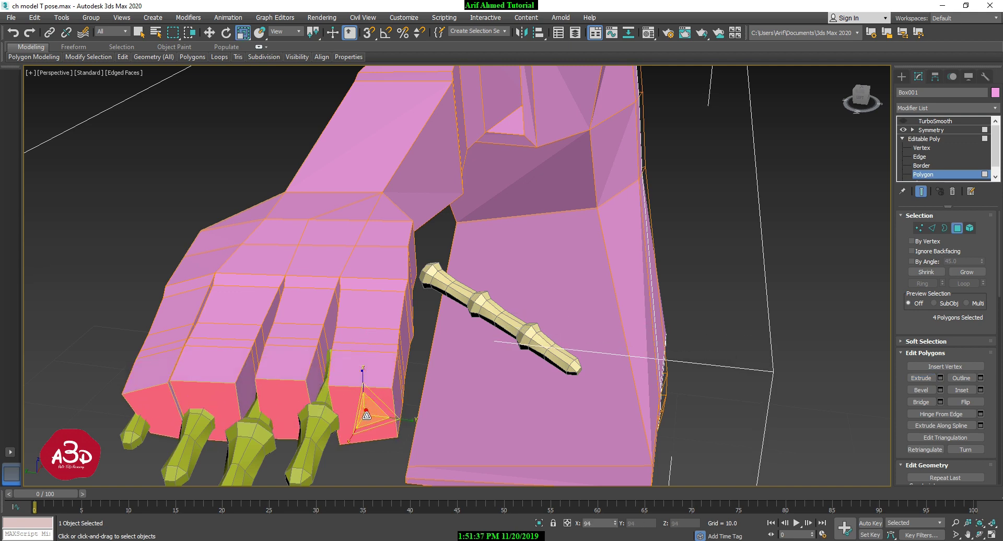
Step: Extrude the four finger faces by another short segment beyond the outer joints and scale the ends down
right_click(365, 416)
click(368, 416)
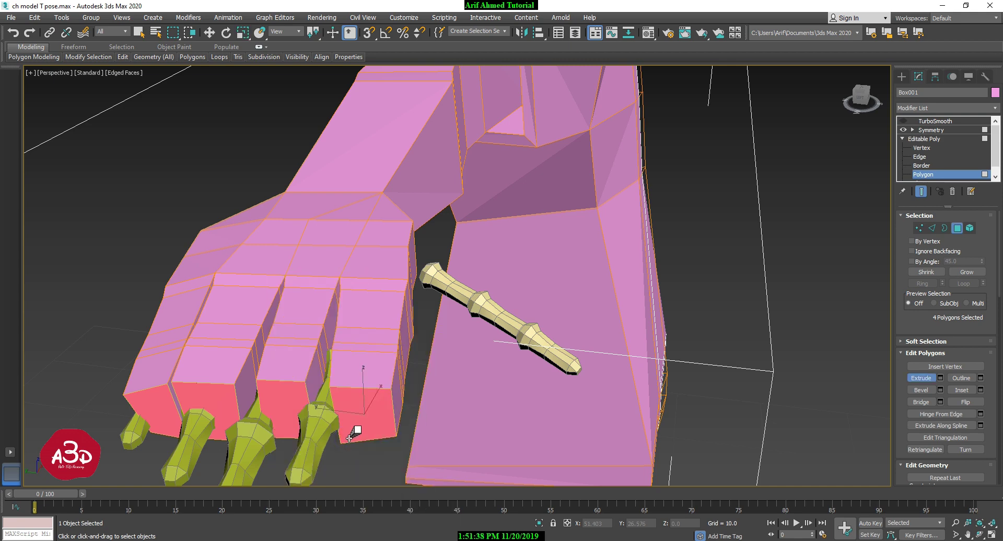
drag(366, 416, 363, 443)
key(r)
mouse_move(411, 391)
middle_down()
mouse_move(428, 358)
mouse_move(421, 383)
middle_up()
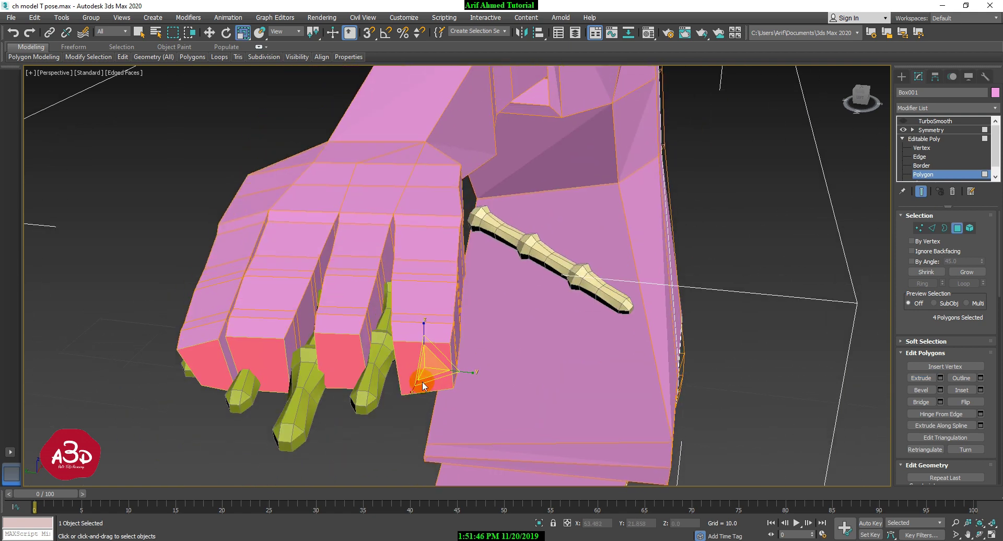
Step: Extrude the last finger segments out to the fingertips, scale the end faces down, and clear the selection
right_click(422, 376)
click(403, 399)
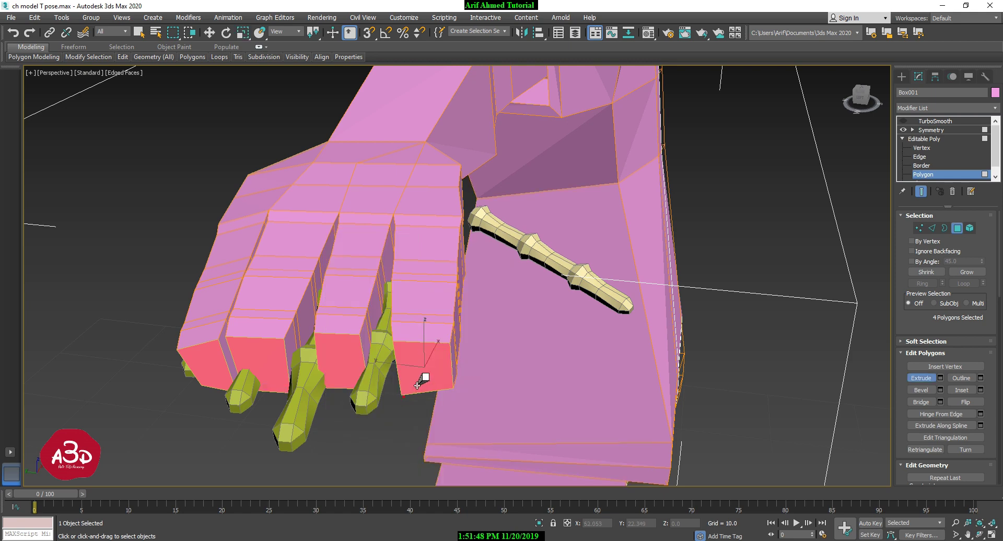
drag(425, 374, 417, 421)
key(r)
click(666, 347)
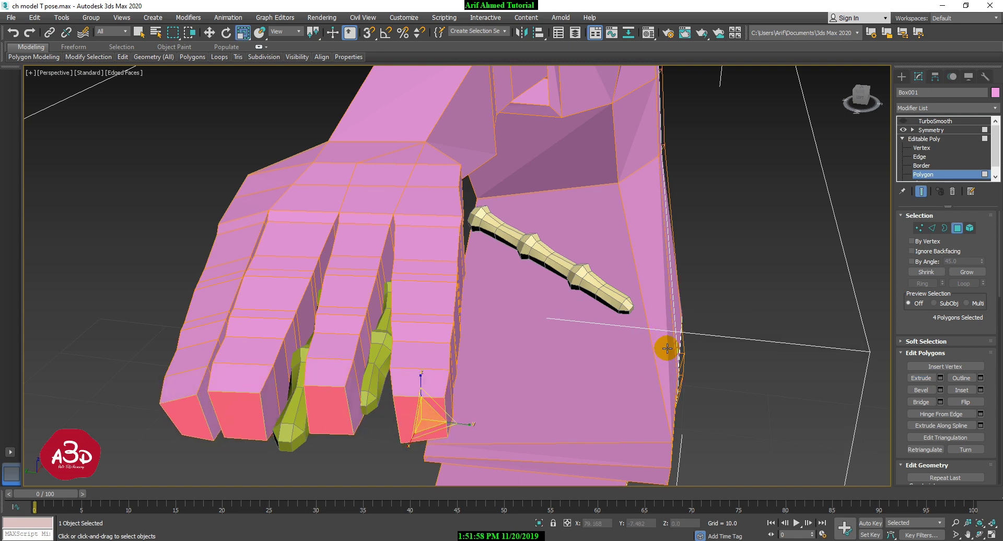
Step: Show the hand close up in the maximized Top view and switch the mesh to vertex editing
middle_drag(531, 285, 372, 273)
key(alt+w)
middle_click(390, 200)
key(alt+w)
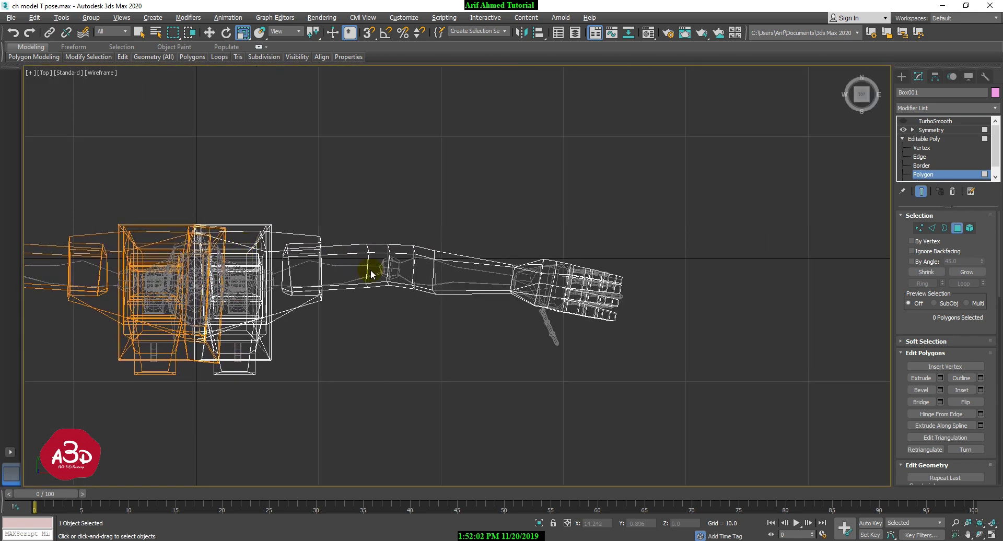
scroll(474, 297, up, 3)
middle_drag(645, 285, 500, 307)
scroll(500, 306, up, 4)
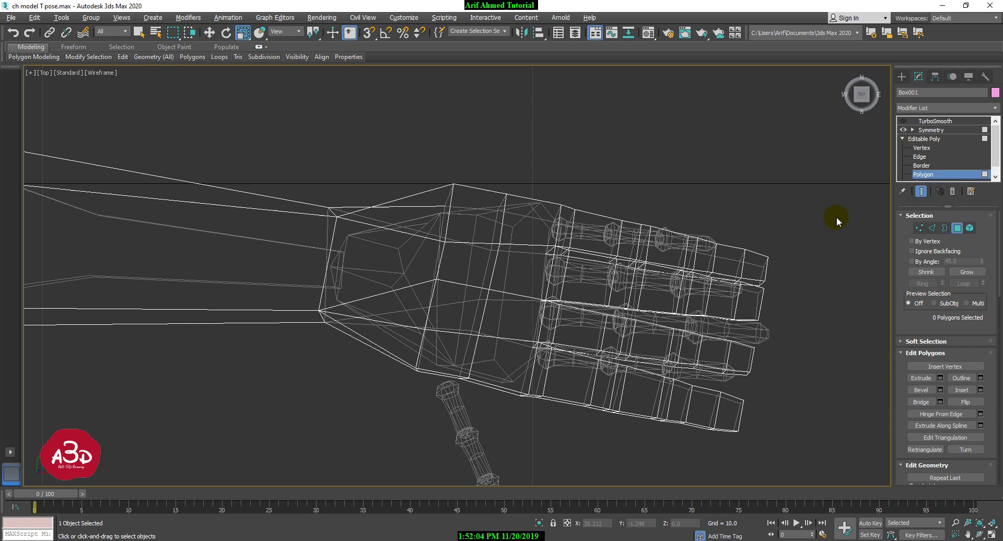
click(922, 148)
scroll(497, 179, up, 2)
scroll(465, 290, up, 2)
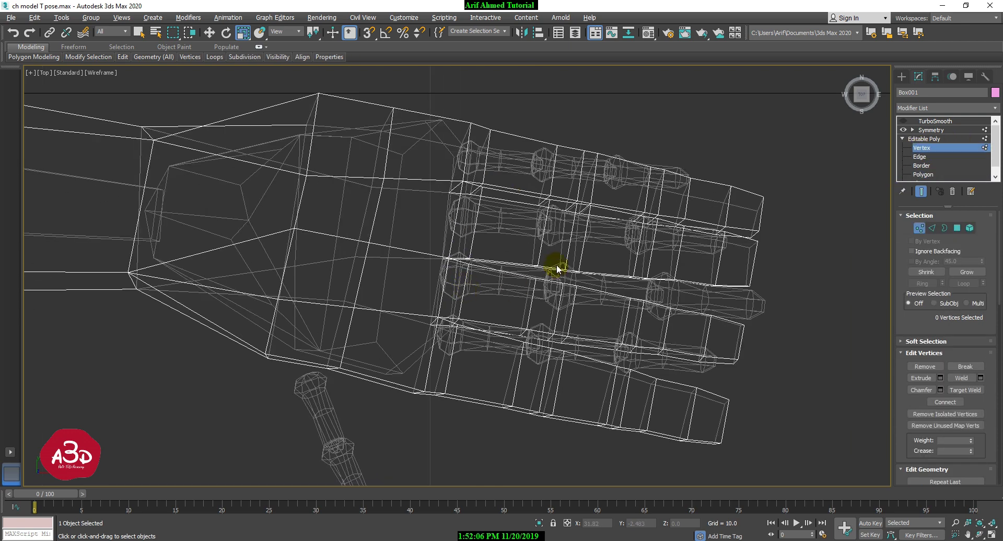
middle_drag(557, 268, 456, 282)
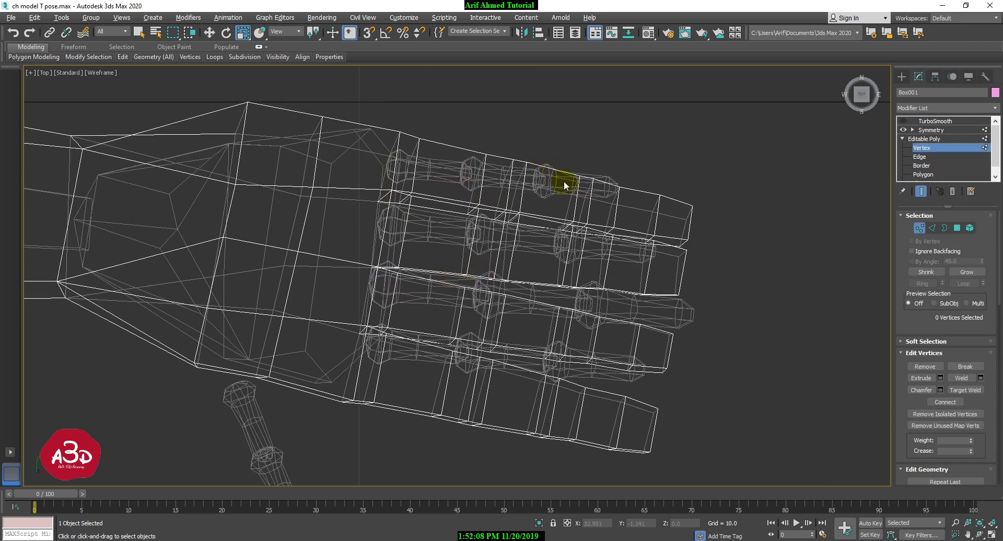
middle_drag(598, 212, 605, 225)
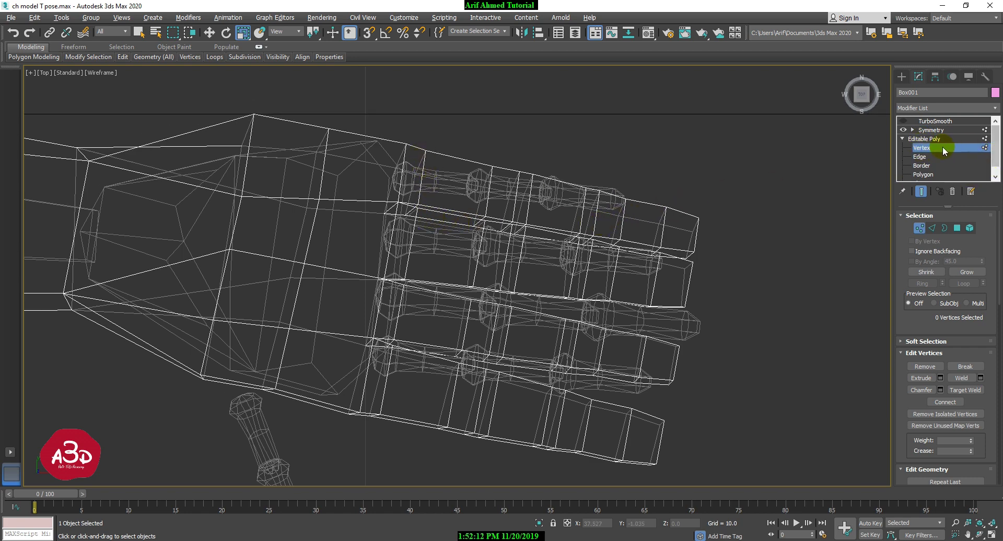
middle_drag(435, 319, 461, 315)
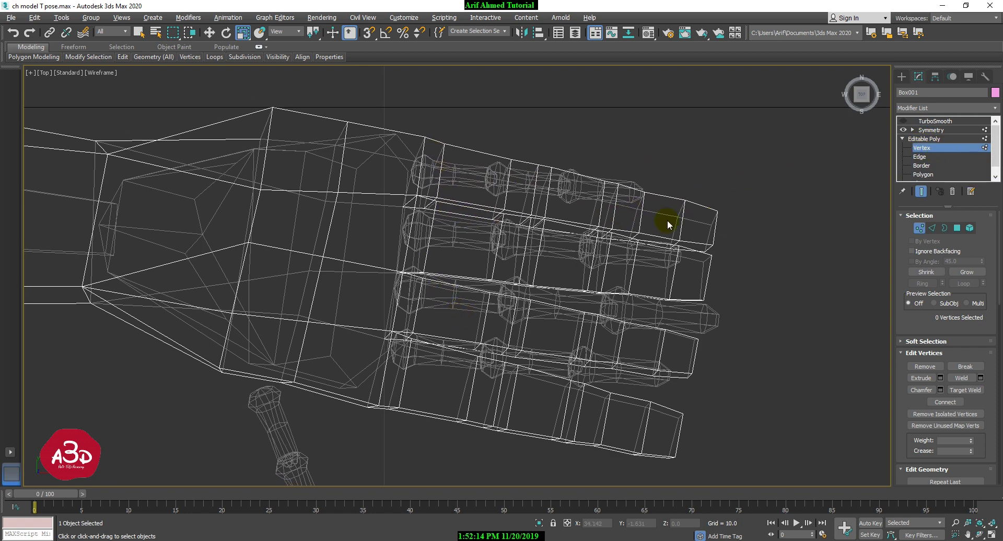
click(915, 138)
click(646, 193)
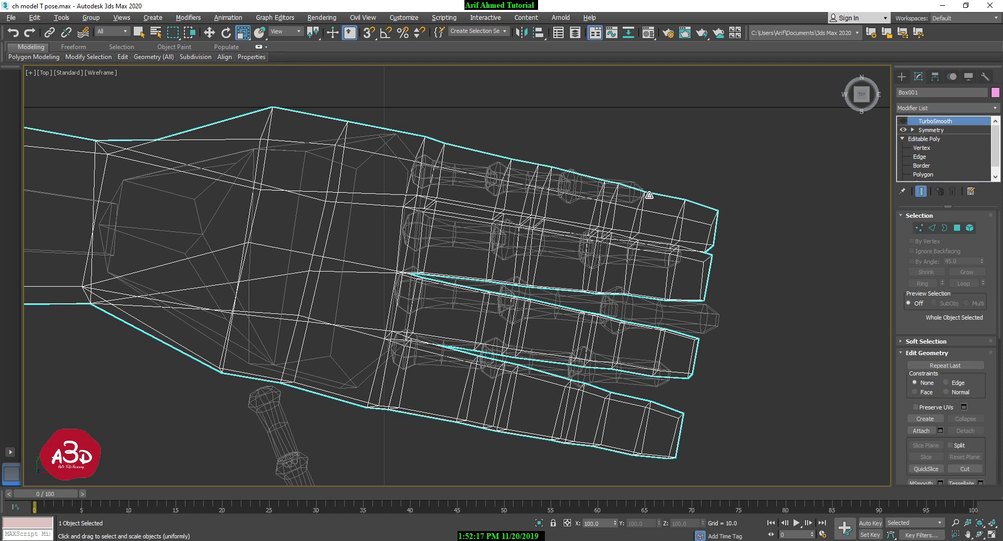
click(925, 147)
click(486, 172)
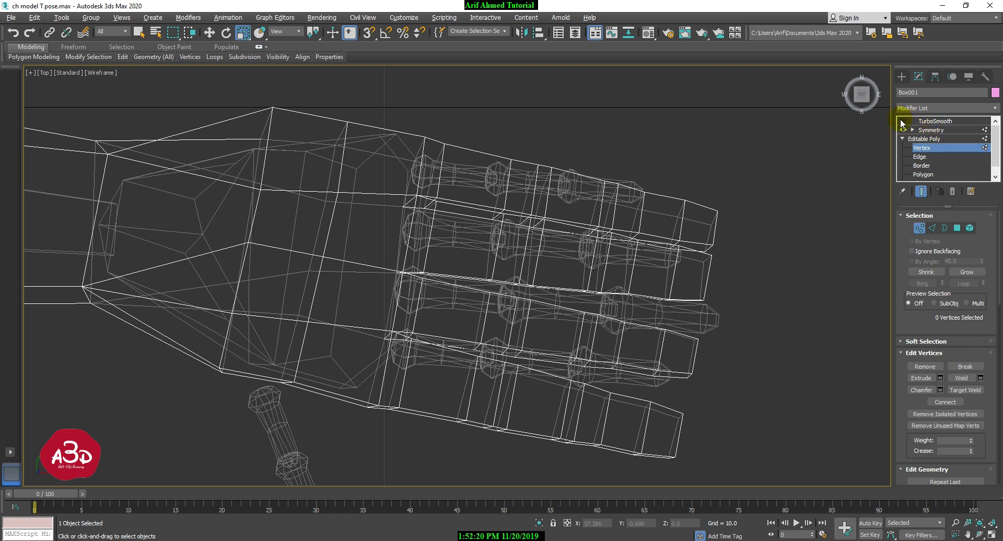
Step: On the opposite hand, rotate and move all selected finger vertices together to line up with the finger bones, then deselect them
scroll(702, 218, down, 10)
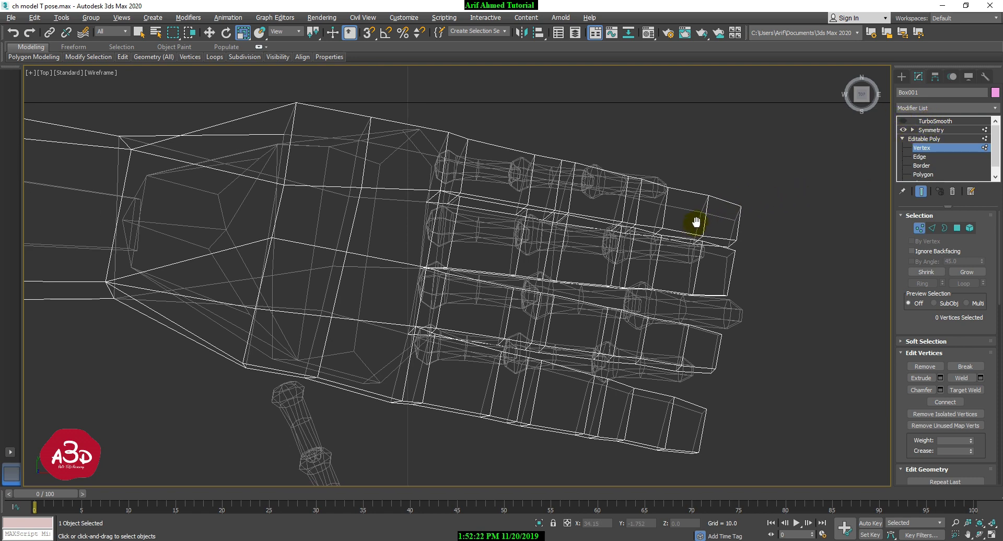
middle_drag(877, 272, 600, 278)
scroll(600, 277, up, 8)
middle_drag(708, 219, 495, 304)
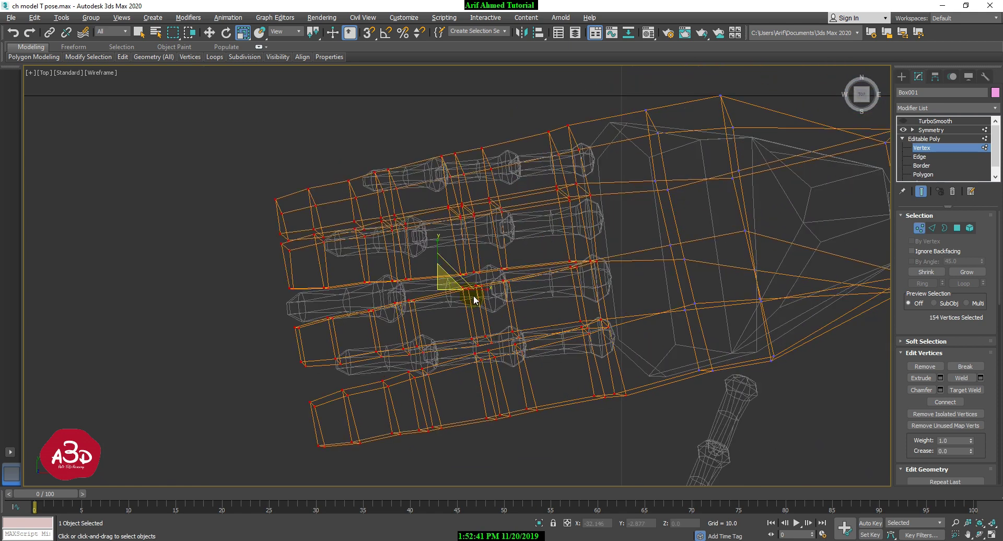
key(e)
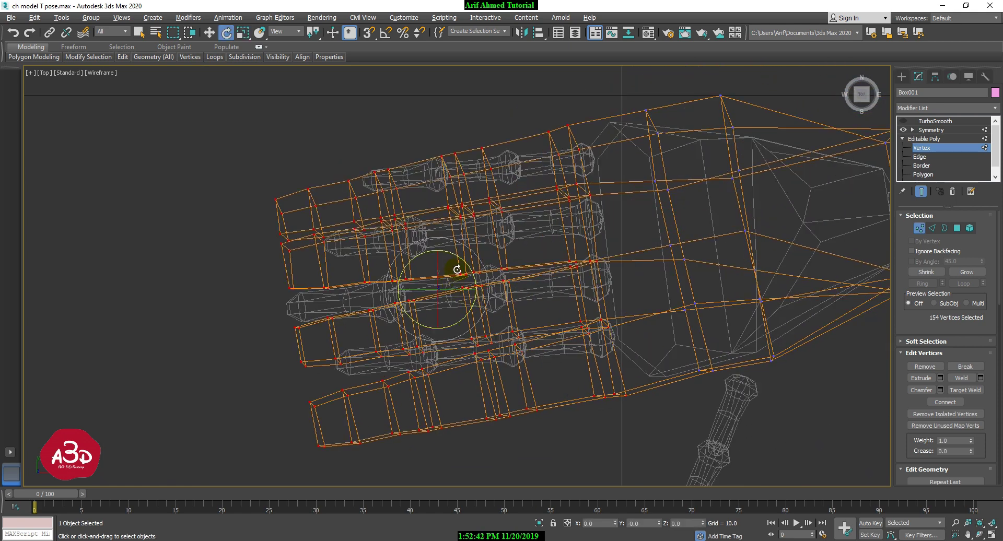
drag(462, 263, 438, 245)
key(w)
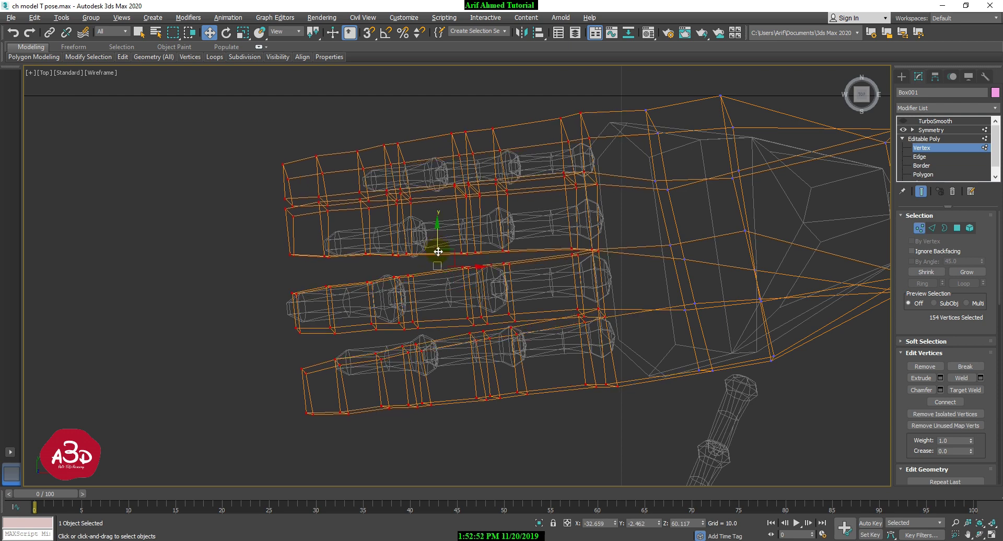
click(591, 426)
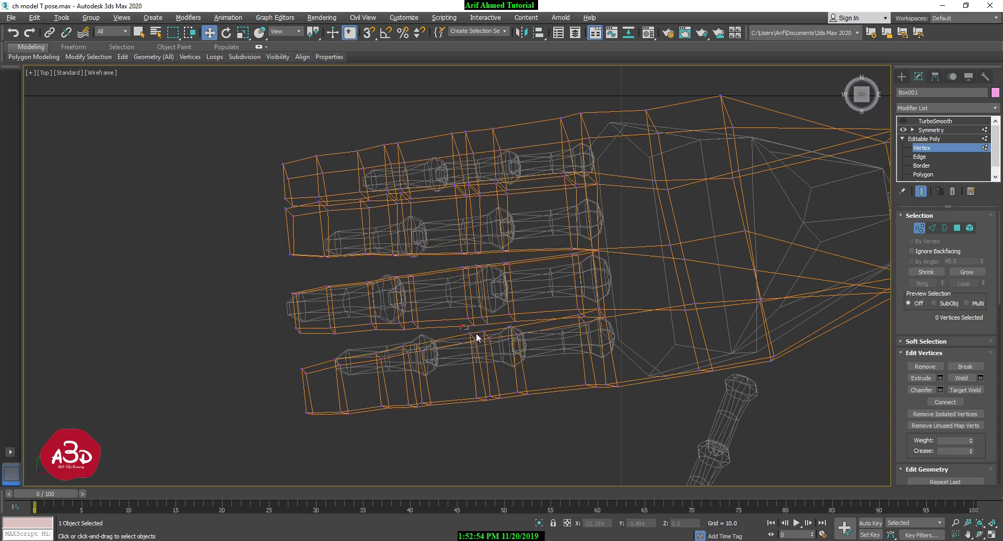
Step: Select only the 12 vertices around the index finger's inner joint and scale them down
drag(544, 430, 544, 430)
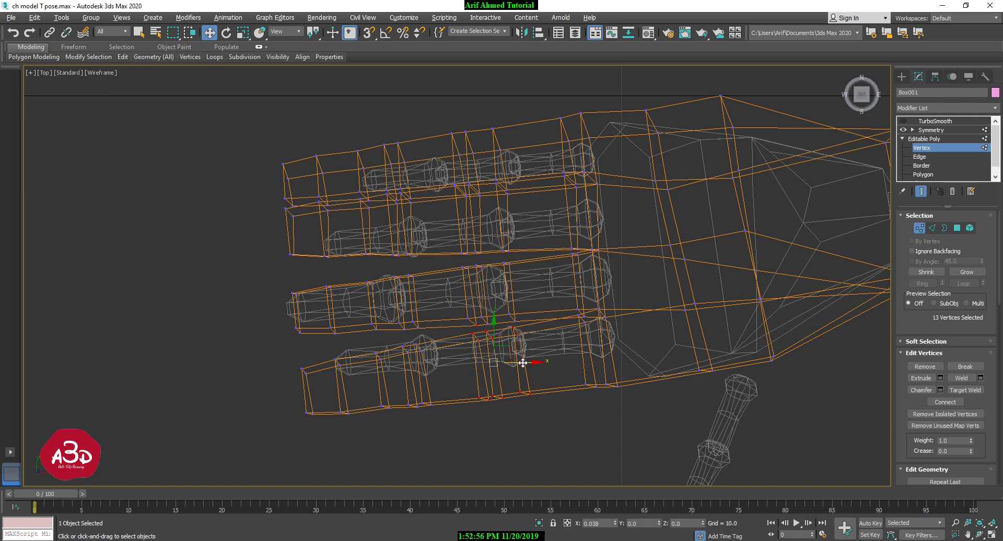
drag(527, 362, 540, 390)
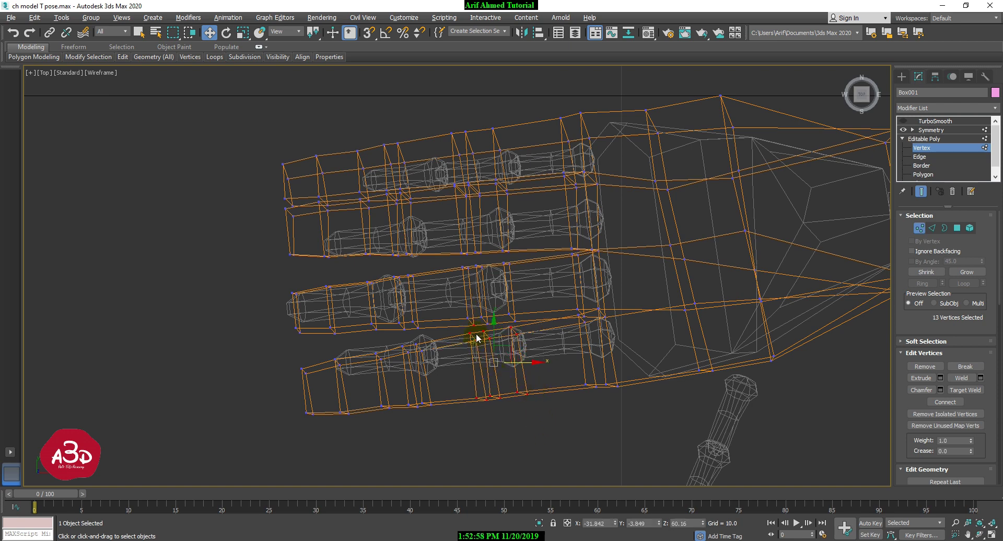
alt+click(486, 321)
key(r)
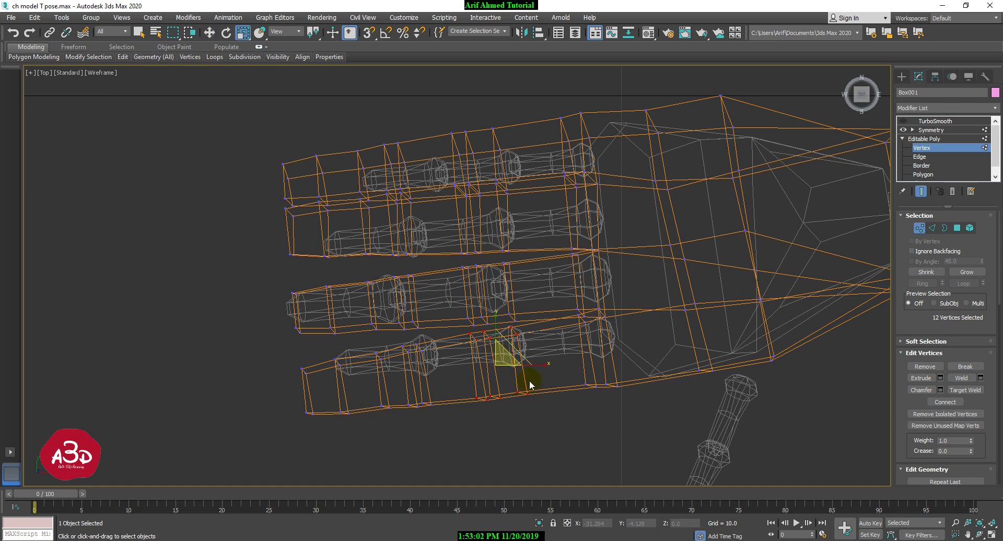
drag(502, 358, 475, 374)
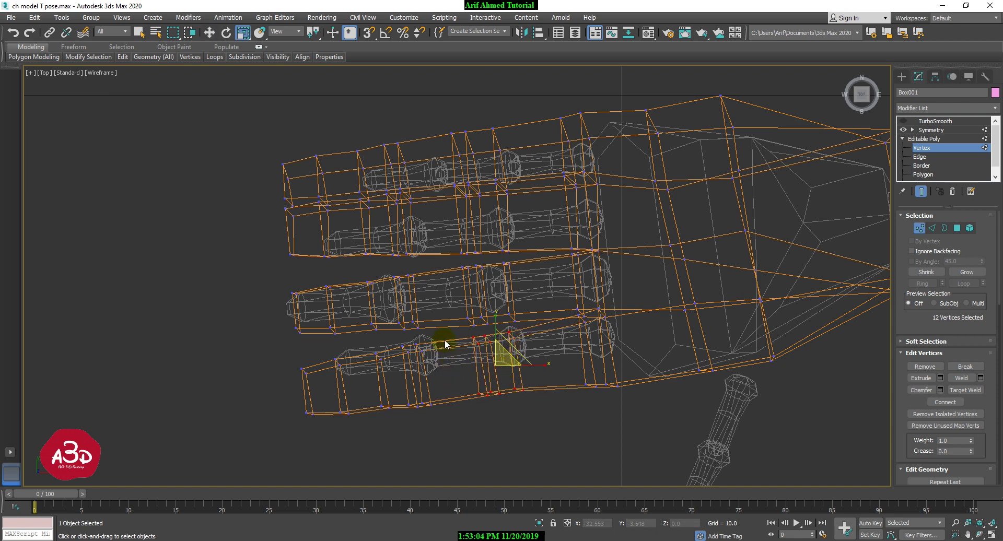
Step: Scale down the index finger's outer joint vertices and its fingertip vertices as two separate groups
drag(369, 431, 368, 431)
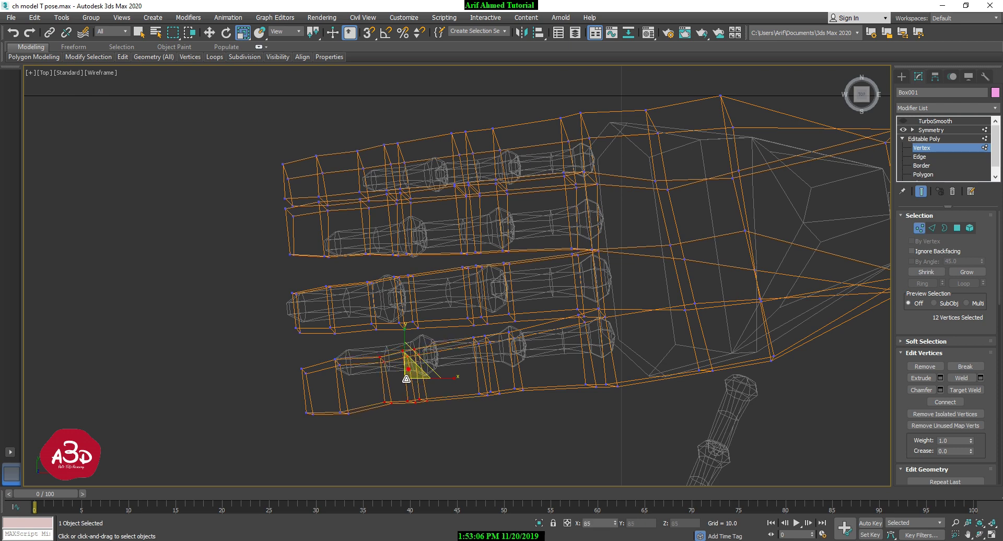
drag(273, 460, 274, 459)
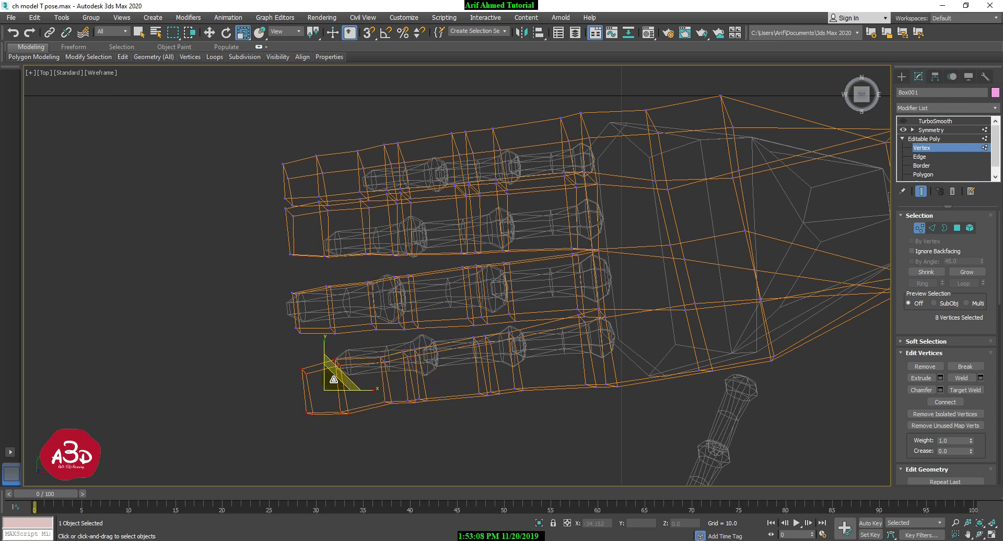
drag(331, 379, 324, 387)
click(546, 339)
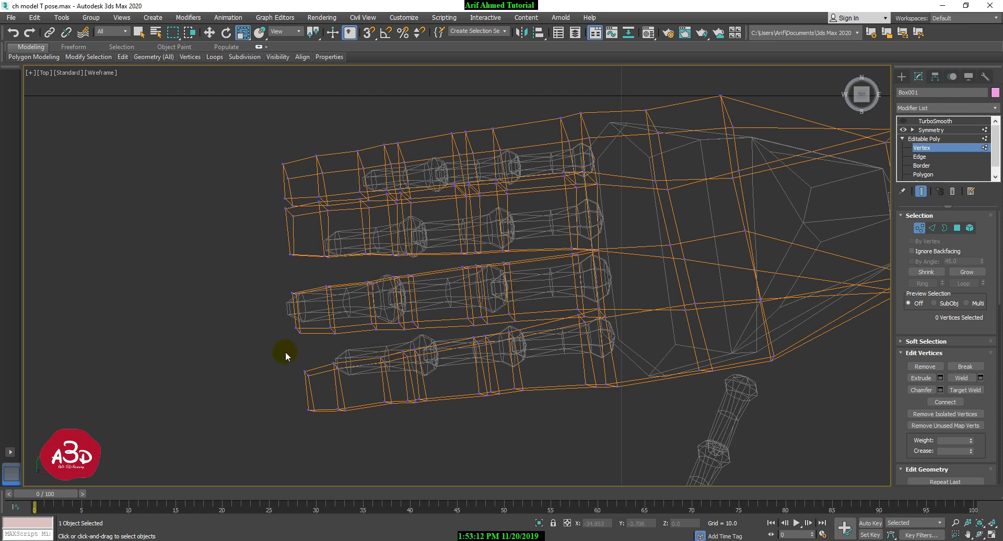
Step: Move the index finger's inner joint, outer joint and fingertip vertex groups onto the finger bone
drag(470, 338, 543, 418)
key(w)
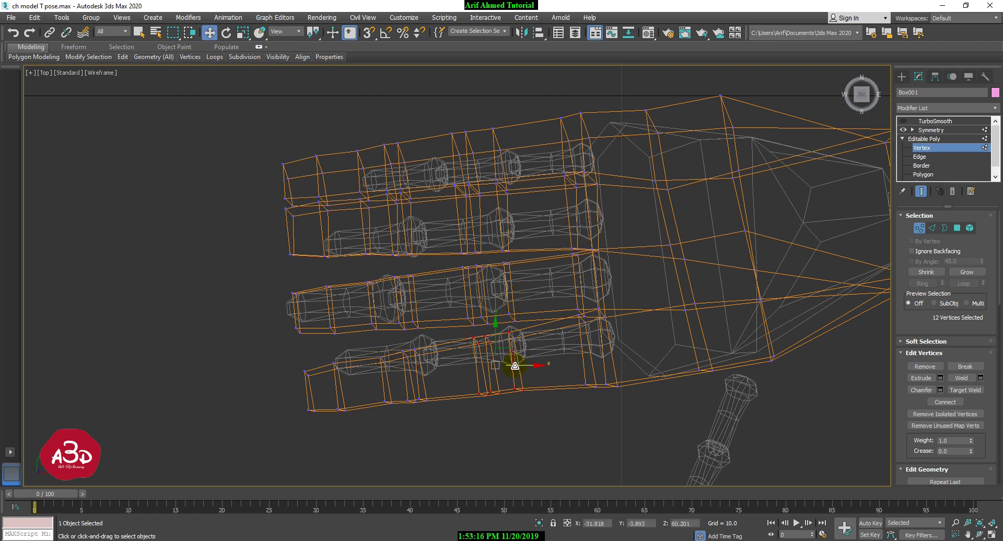
drag(514, 355, 524, 344)
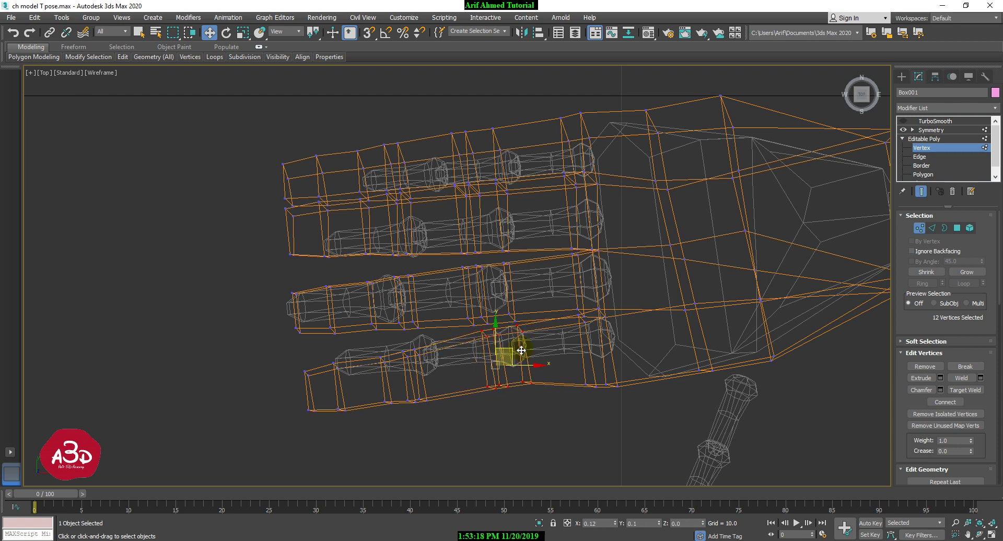
drag(459, 434, 425, 350)
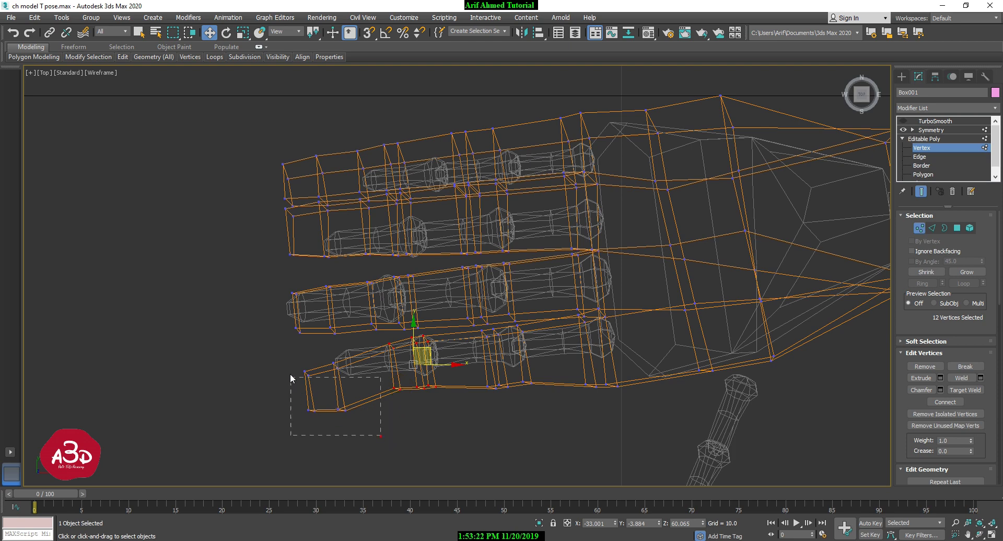
drag(290, 374, 361, 358)
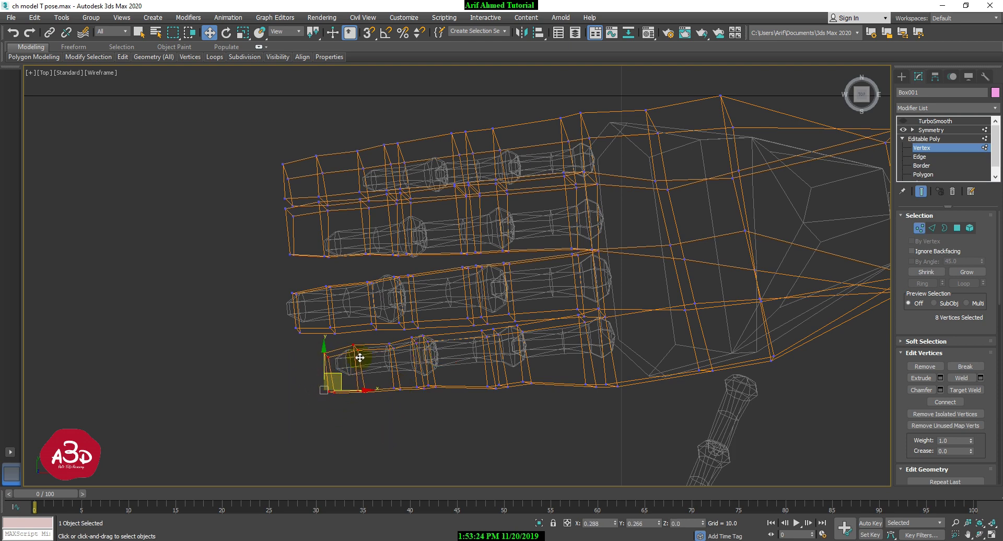
Step: Select the vertices around the middle finger's inner joint and scale them down slightly
middle_drag(405, 344, 410, 384)
scroll(411, 383, up, 2)
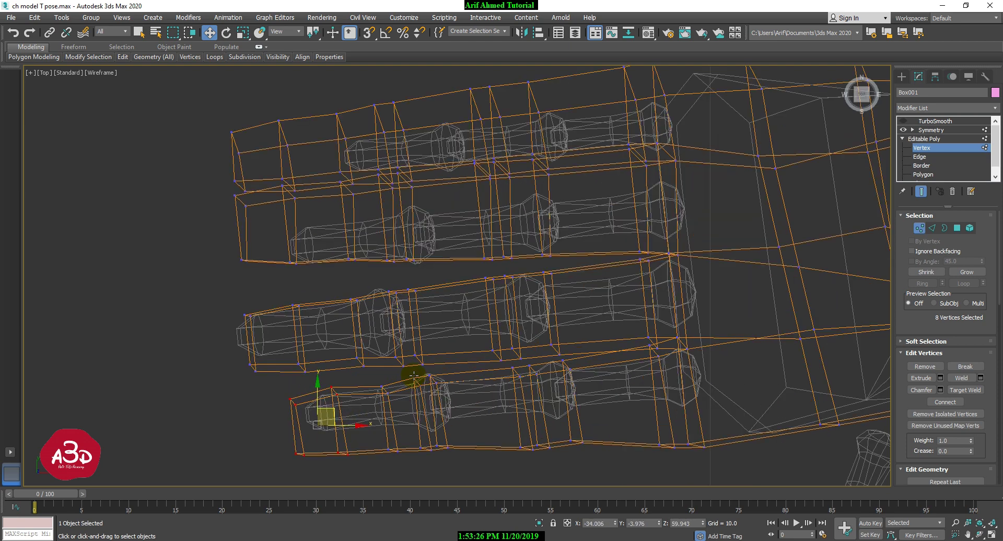
middle_drag(450, 336, 421, 331)
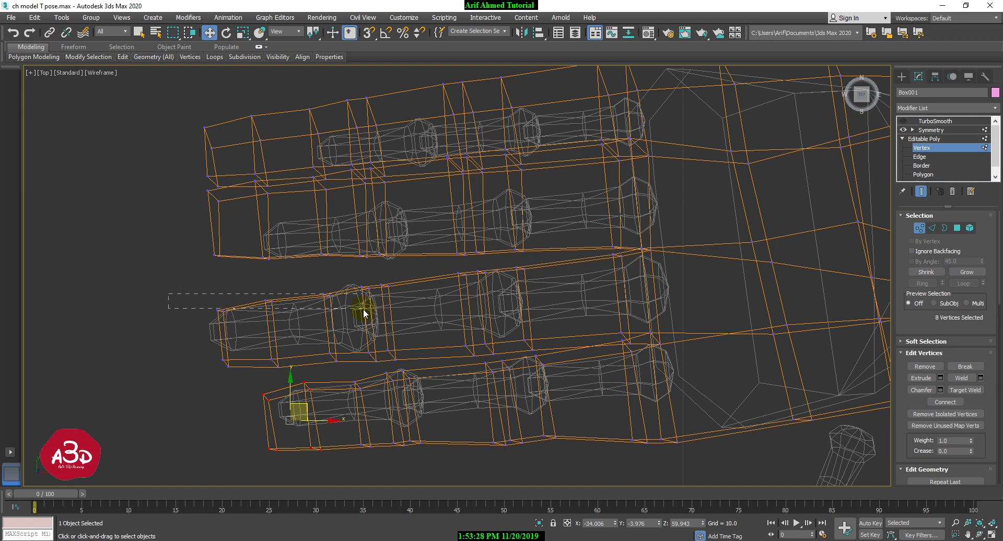
drag(362, 308, 362, 311)
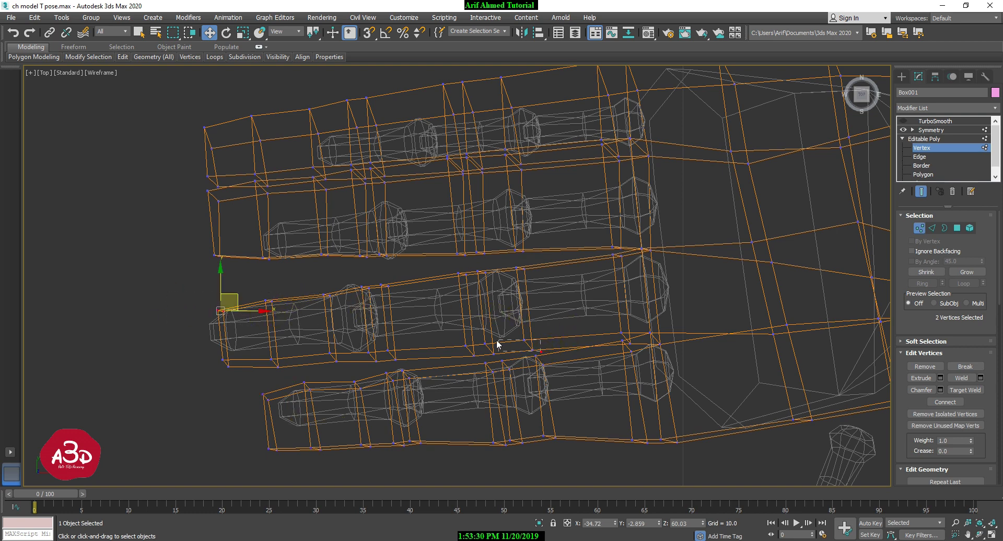
drag(441, 283, 437, 263)
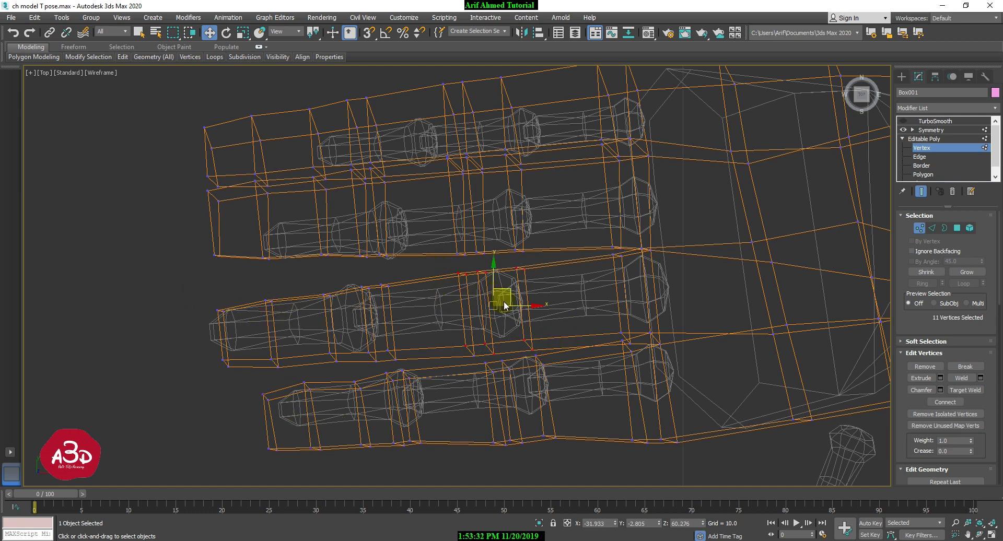
key(r)
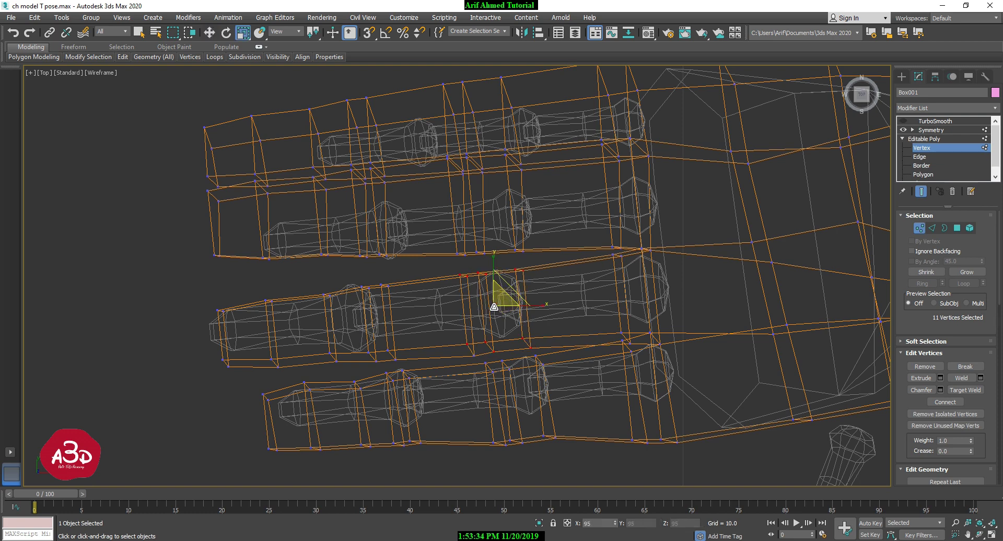